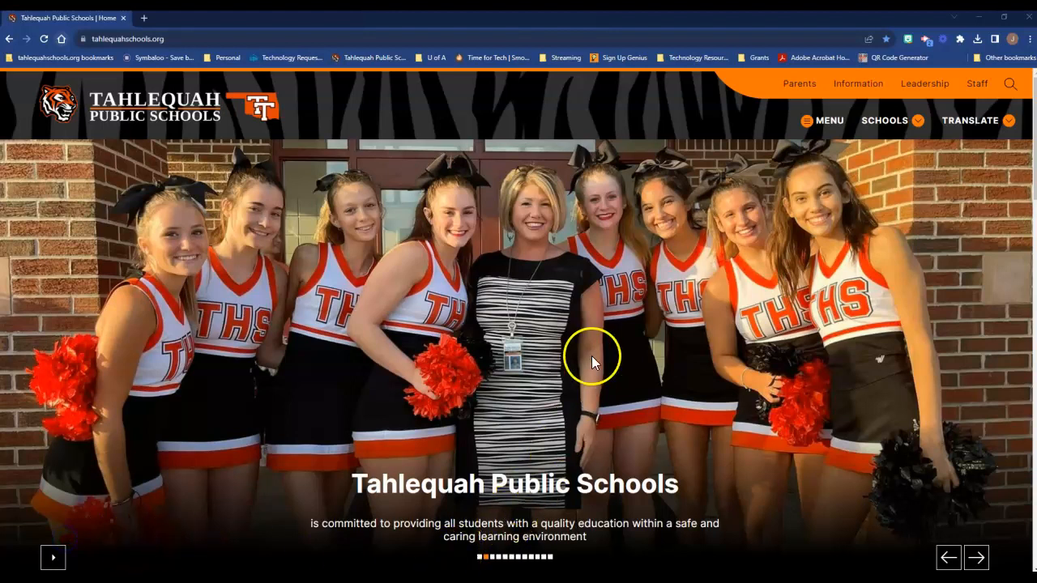
# Scroll the Tahlequah Public Schools homepage and open the WENGAGE quick link in a new tab.
pyautogui.scroll(-3, 592, 354)
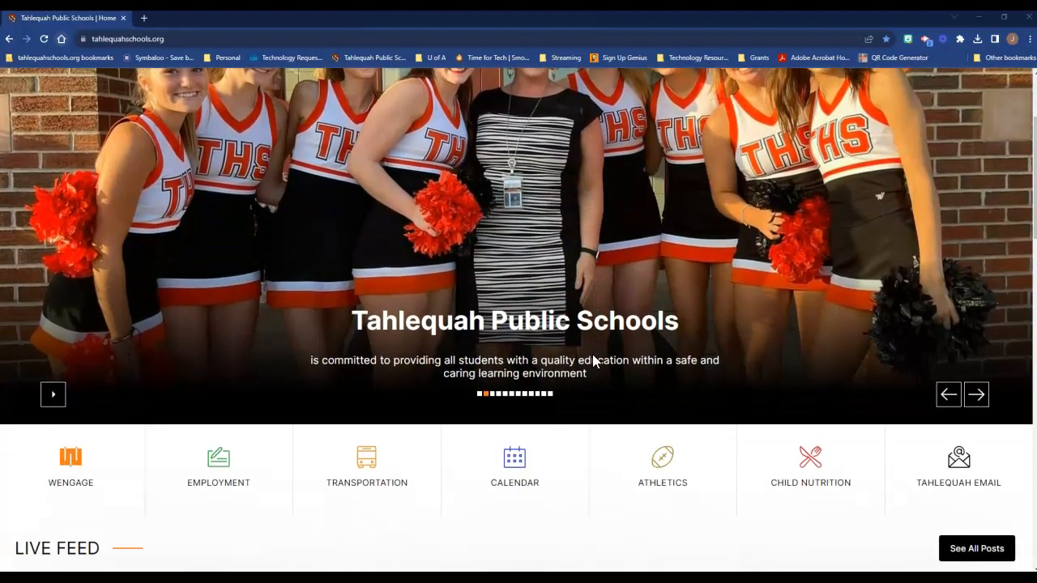
pyautogui.scroll(-3, 592, 354)
pyautogui.click(602, 381)
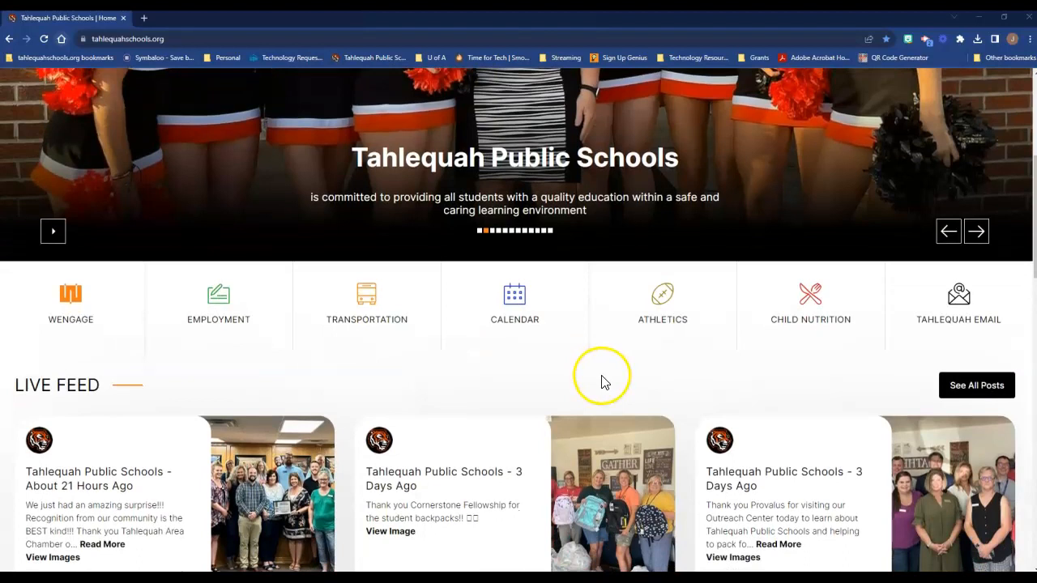
pyautogui.click(83, 330)
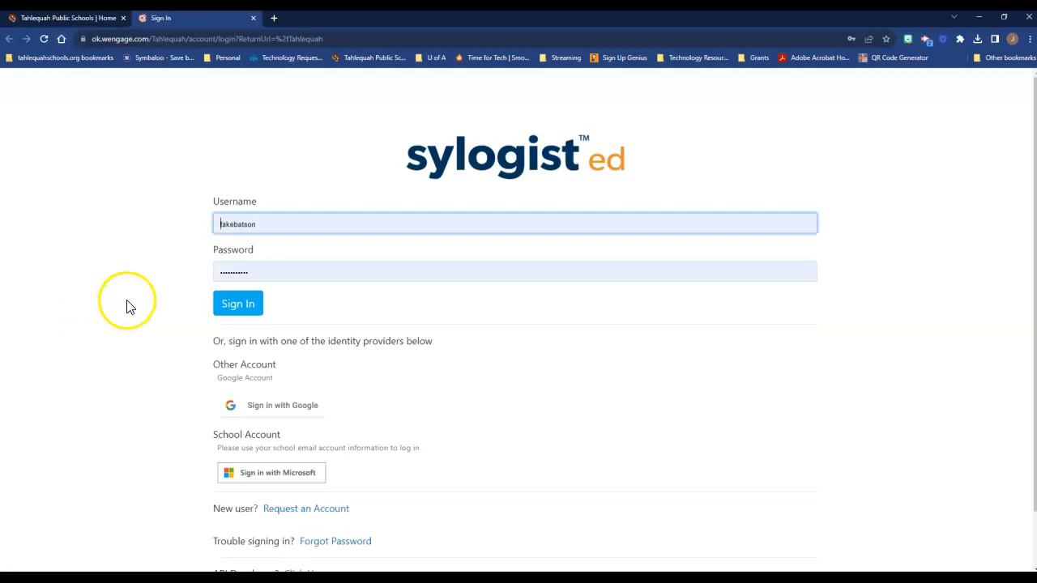
# Clear the autofilled username and password fields on the Wengage sign-in page.
pyautogui.doubleClick(229, 226)
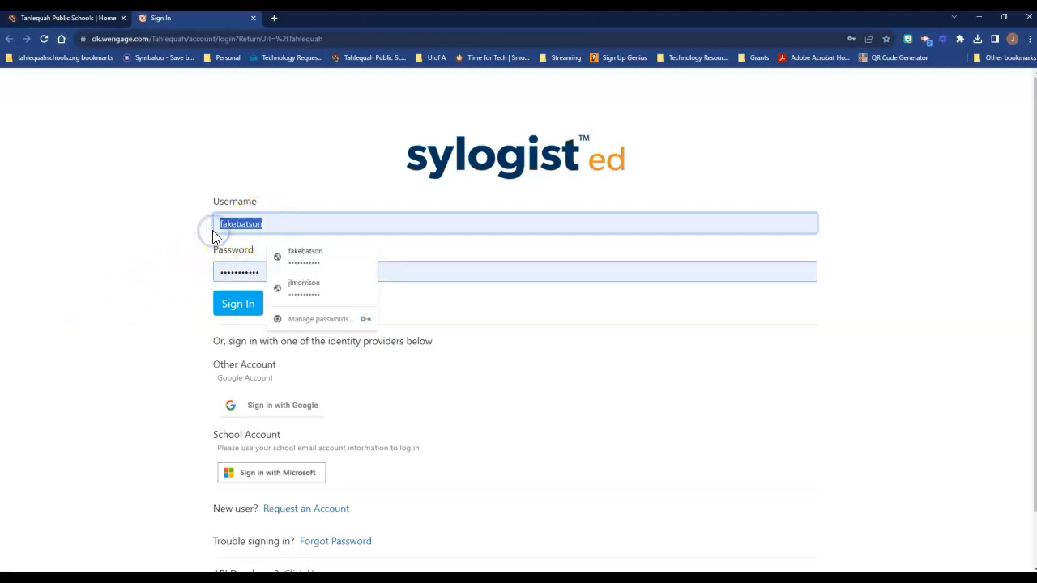
pyautogui.press('BackSpace')
pyautogui.doubleClick(216, 272)
pyautogui.press('BackSpace')
pyautogui.click(243, 222)
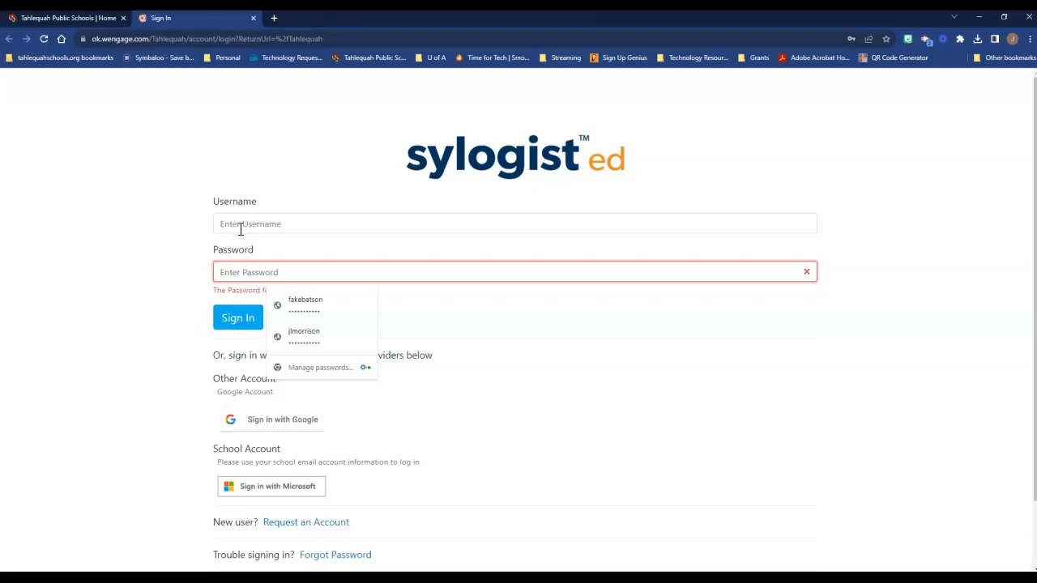
pyautogui.click(236, 272)
# Sign in to Sylogist Ed with the account username and password.
pyautogui.click(272, 223)
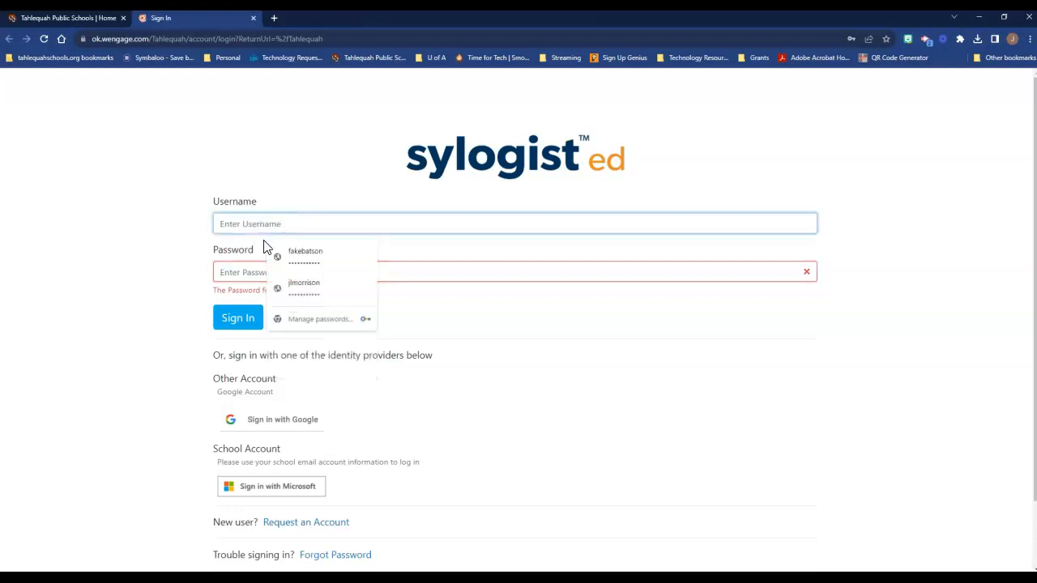
pyautogui.write('fakebatson')
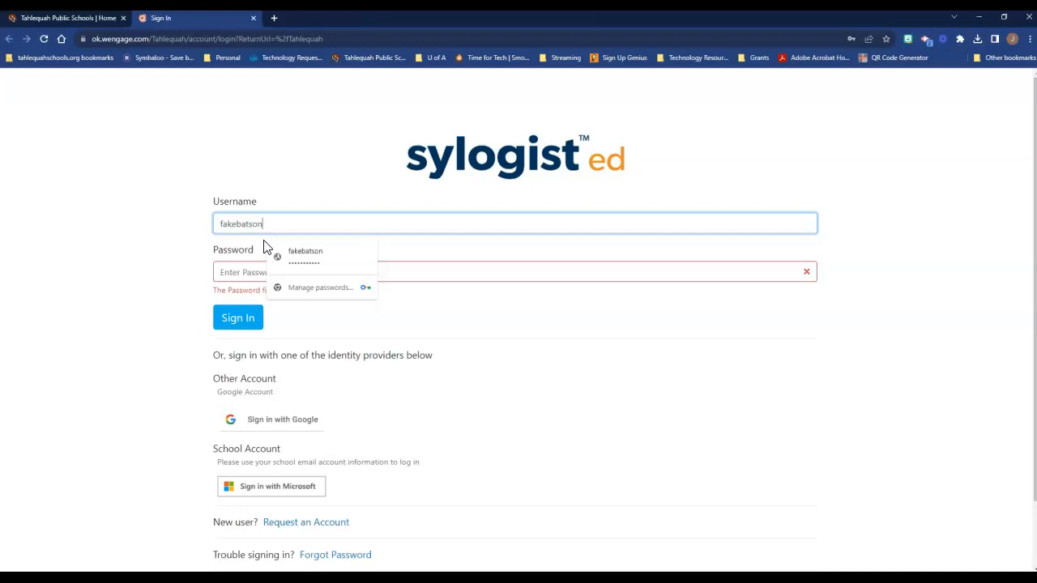
pyautogui.press('Tab')
pyautogui.write('********')
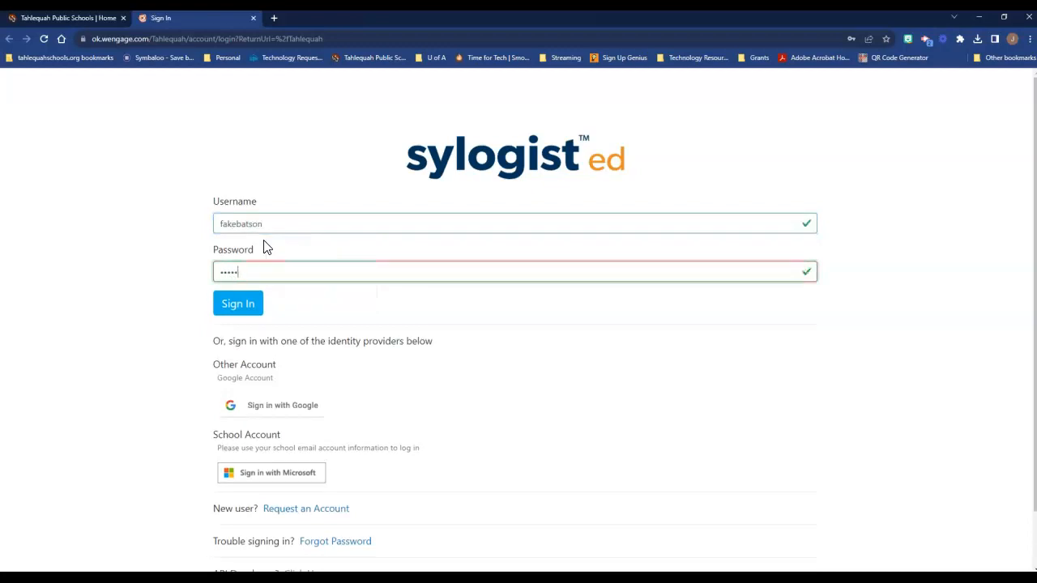
pyautogui.write('***')
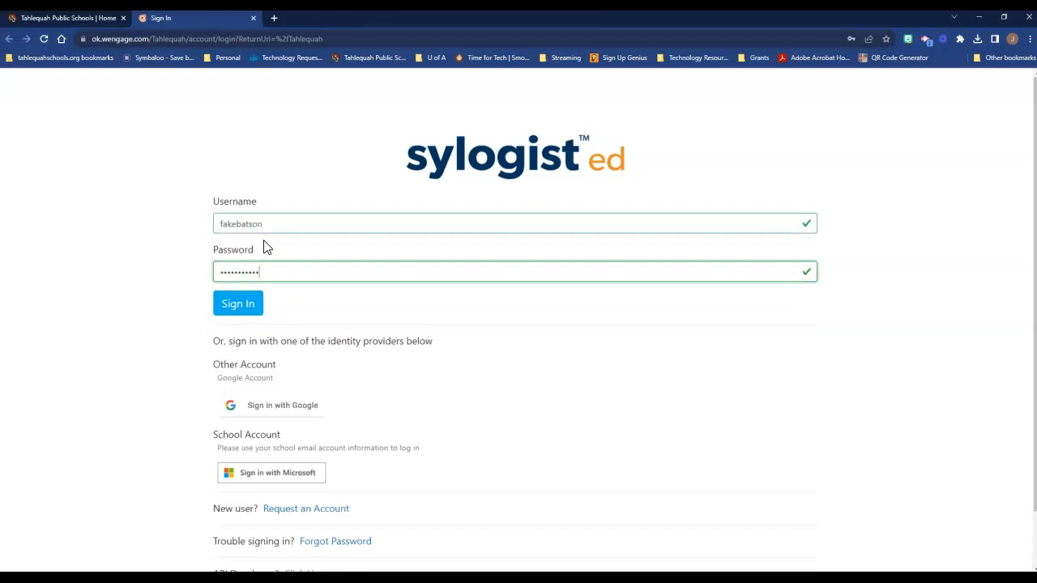
pyautogui.click(235, 306)
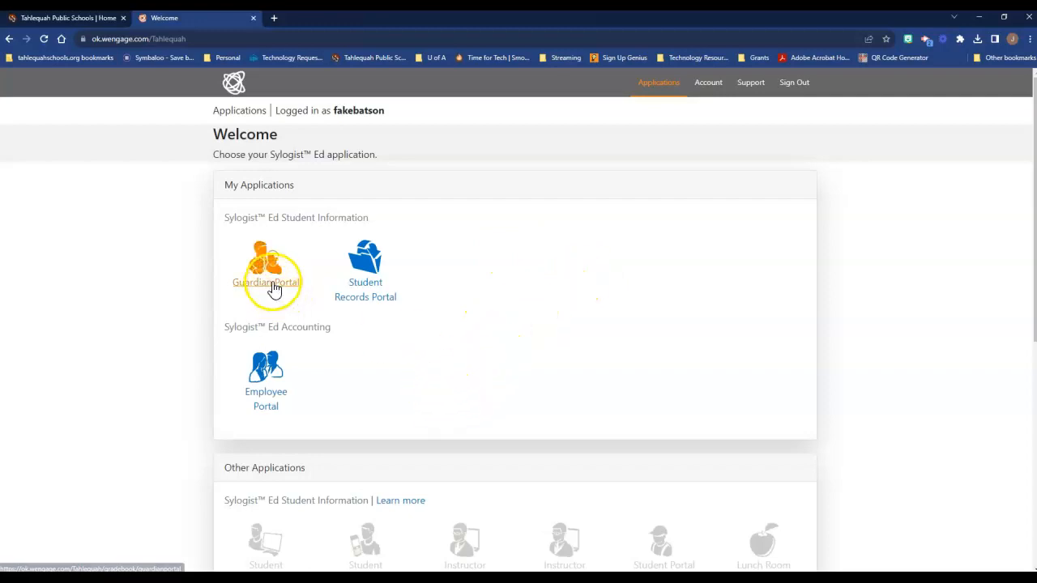
# Go to Student Records Portal > Lunch Room Application and open the Fill and Upload Application form.
pyautogui.click(390, 306)
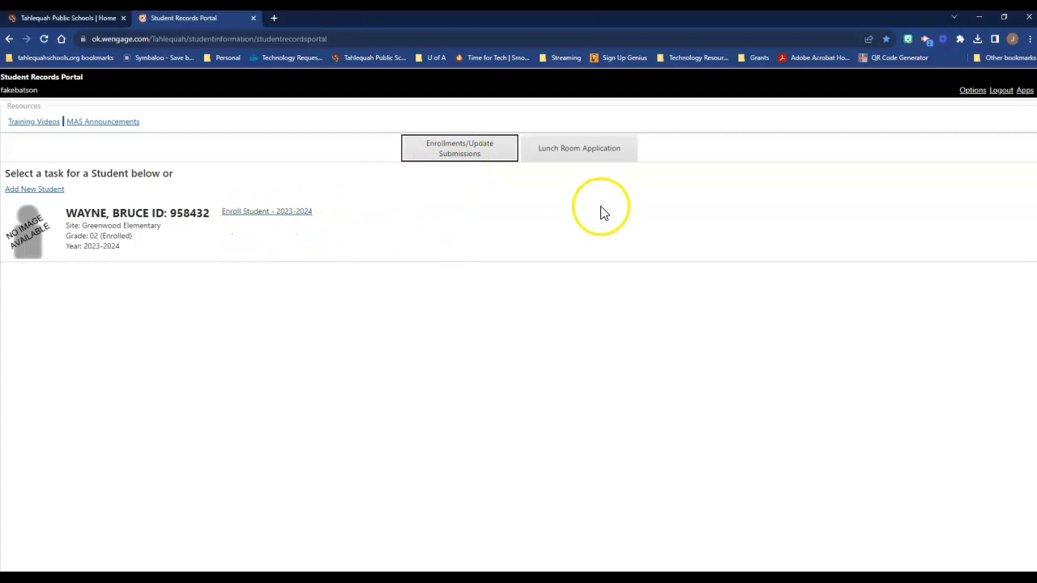
pyautogui.click(605, 162)
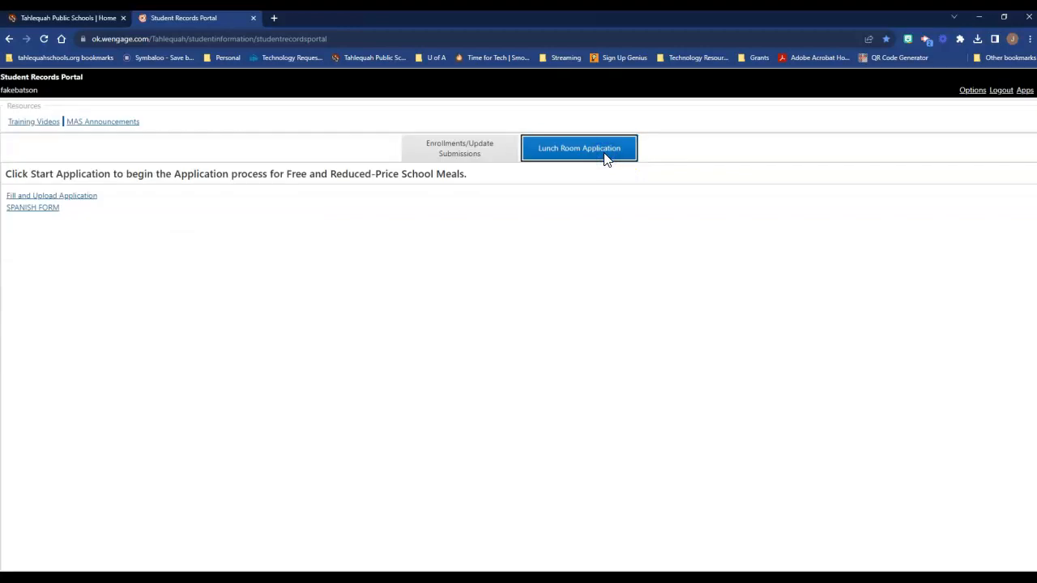
pyautogui.click(52, 198)
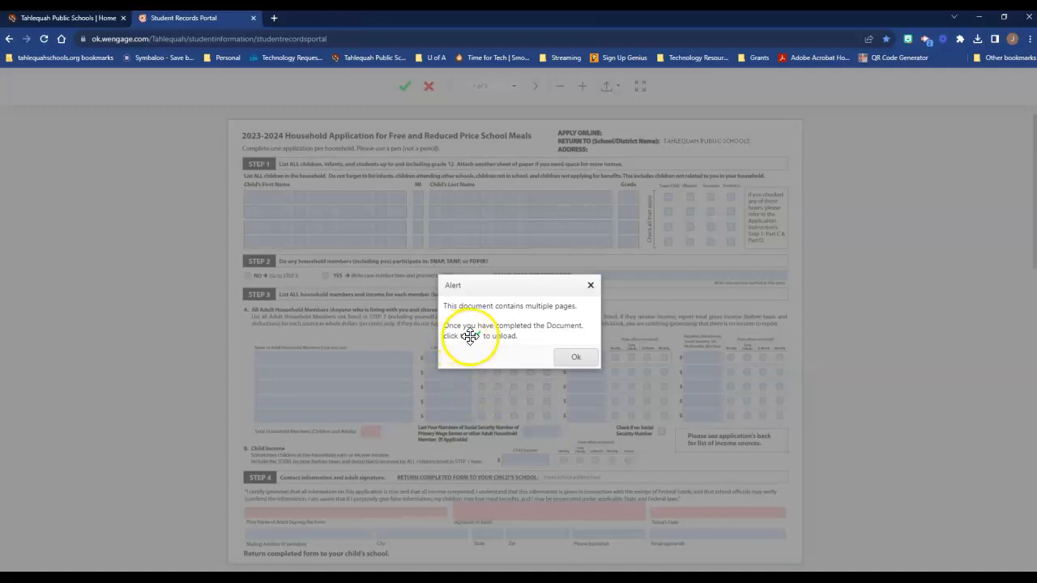
# Dismiss the notice and enter the first child's first name, middle initial, last name and grade 2.
pyautogui.click(574, 361)
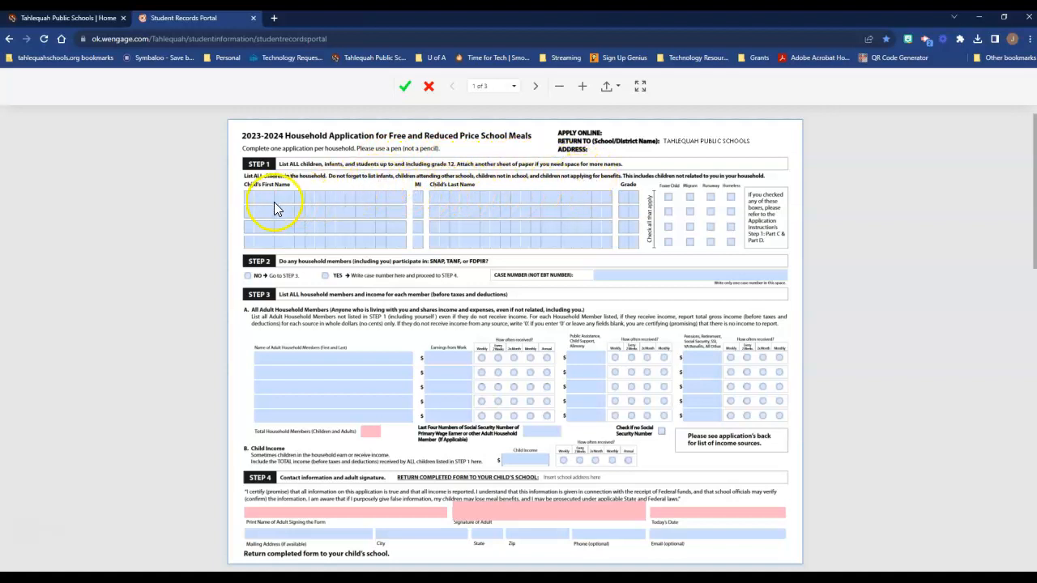
pyautogui.click(248, 199)
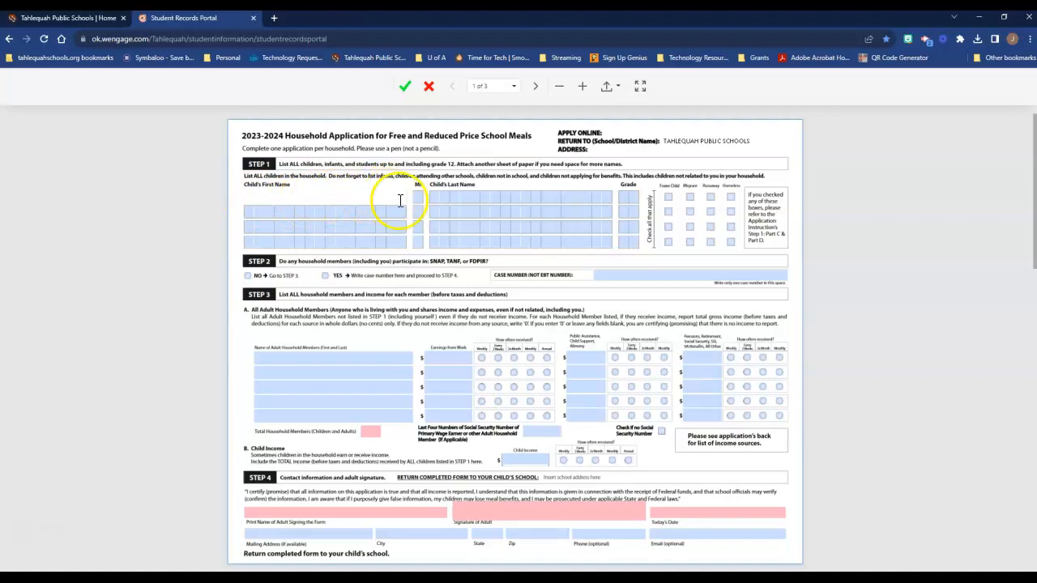
pyautogui.write('Bruce')
pyautogui.press('Tab')
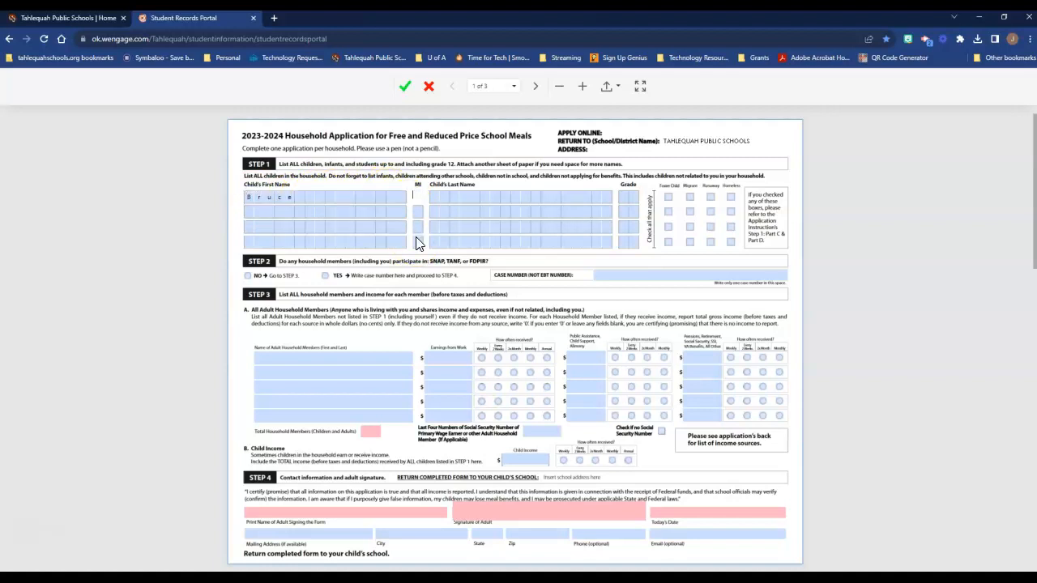
pyautogui.write('M')
pyautogui.press('Tab')
pyautogui.write('Wayne')
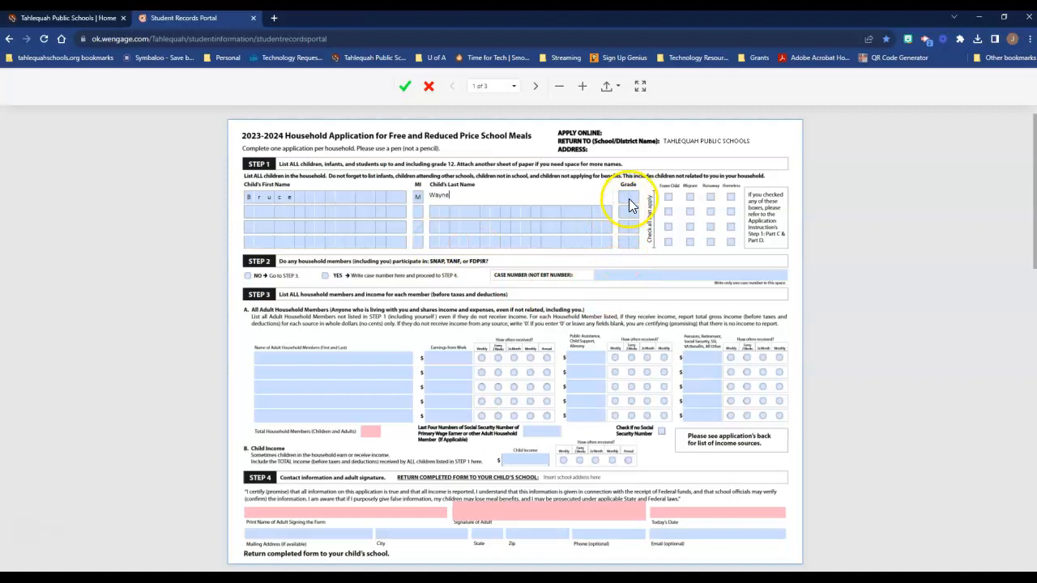
pyautogui.click(633, 197)
pyautogui.write('2')
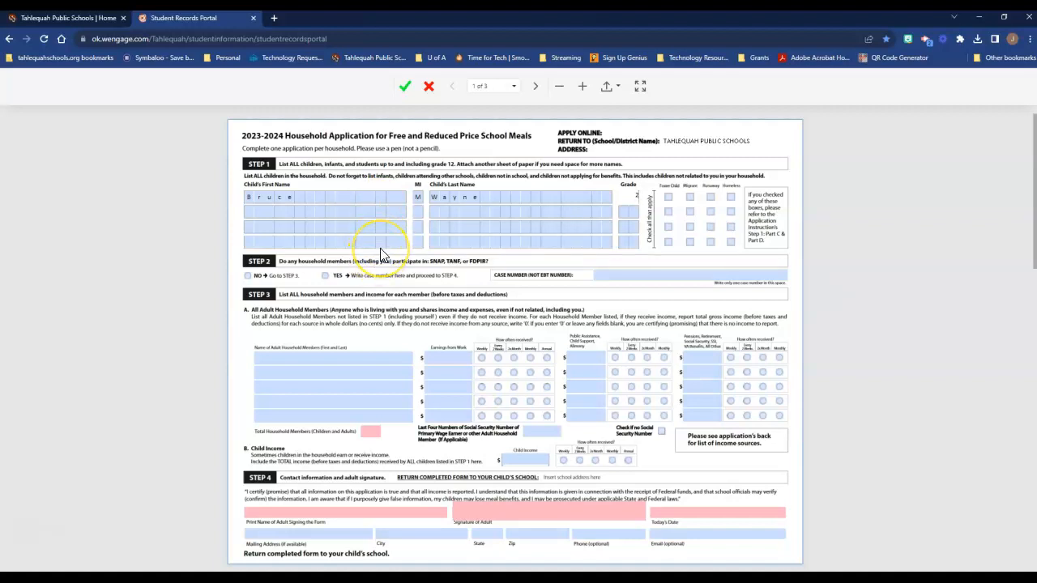
pyautogui.scroll(-7, 380, 251)
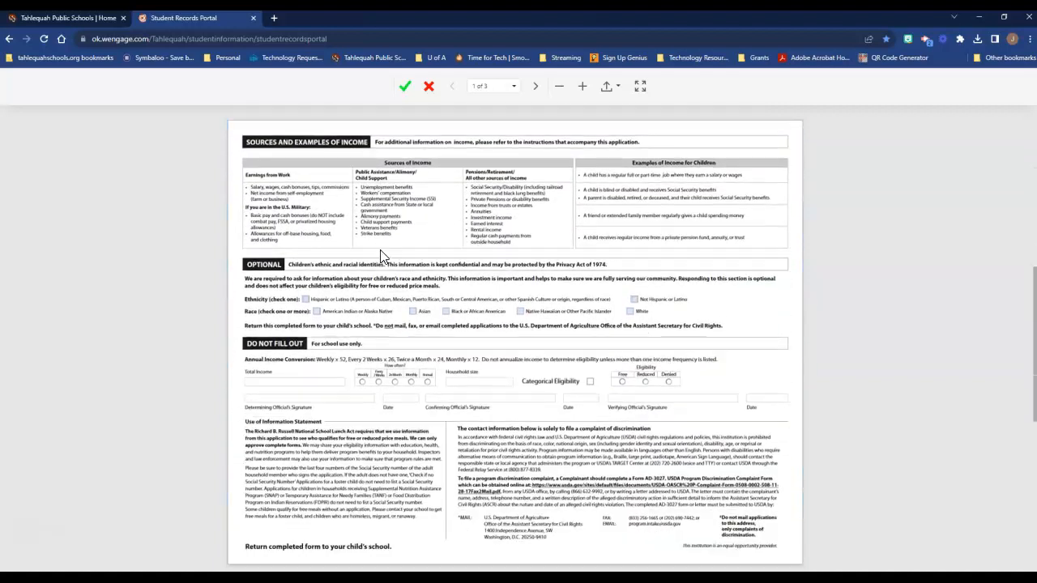
pyautogui.scroll(-4, 380, 253)
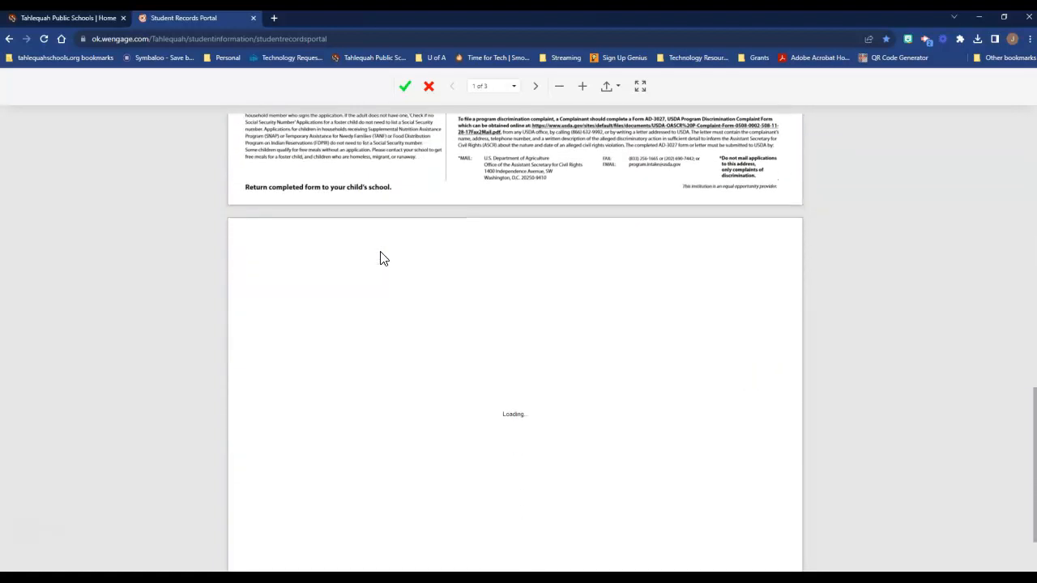
pyautogui.scroll(10, 380, 259)
pyautogui.scroll(-2, 379, 261)
pyautogui.scroll(-8, 378, 264)
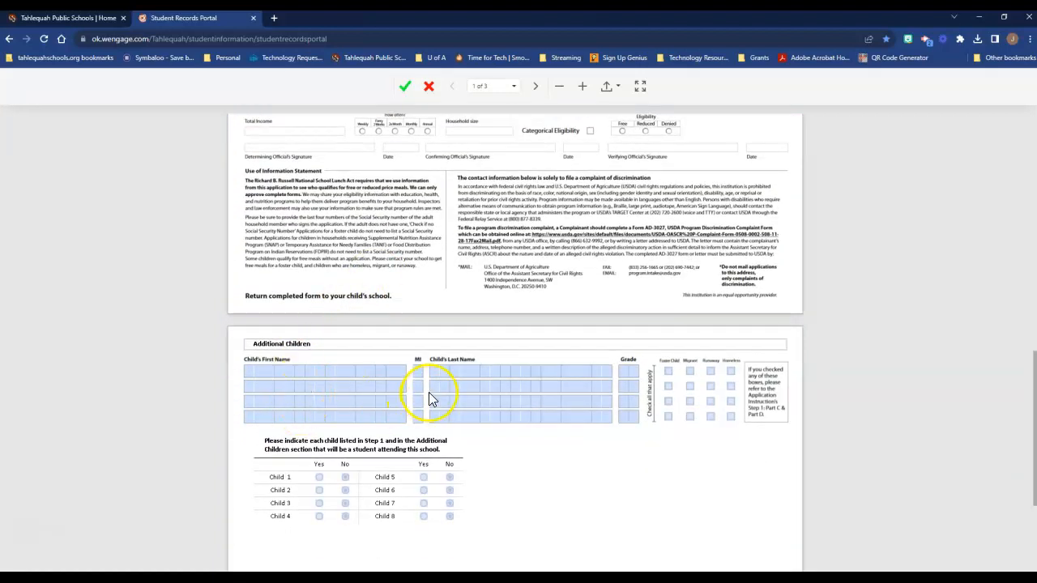
pyautogui.scroll(8, 428, 394)
pyautogui.scroll(3, 428, 394)
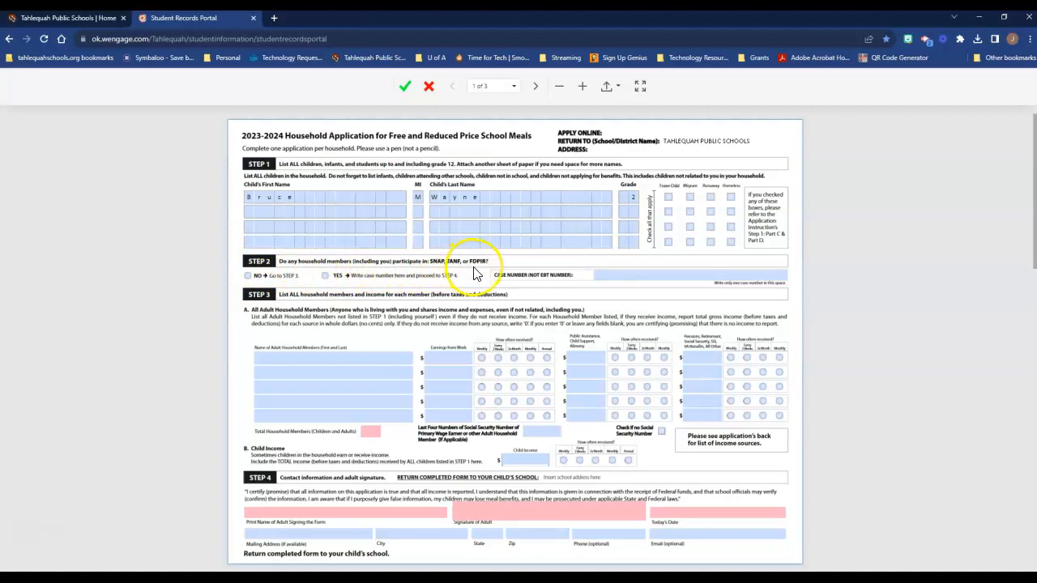
# Set the Step 2 SNAP/TANF/FDPIR question to No, after briefly selecting Yes.
pyautogui.click(248, 277)
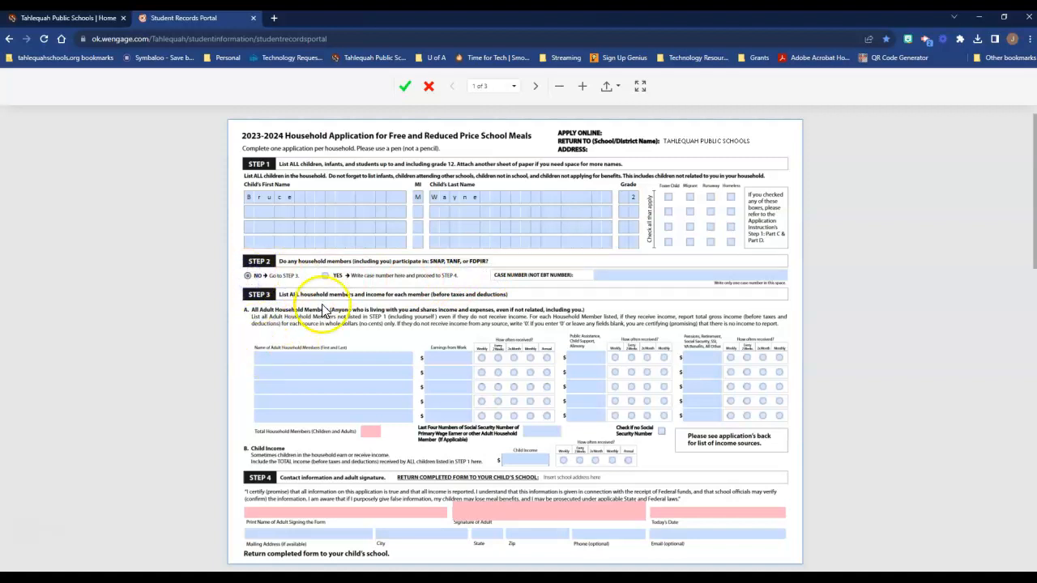
pyautogui.click(325, 276)
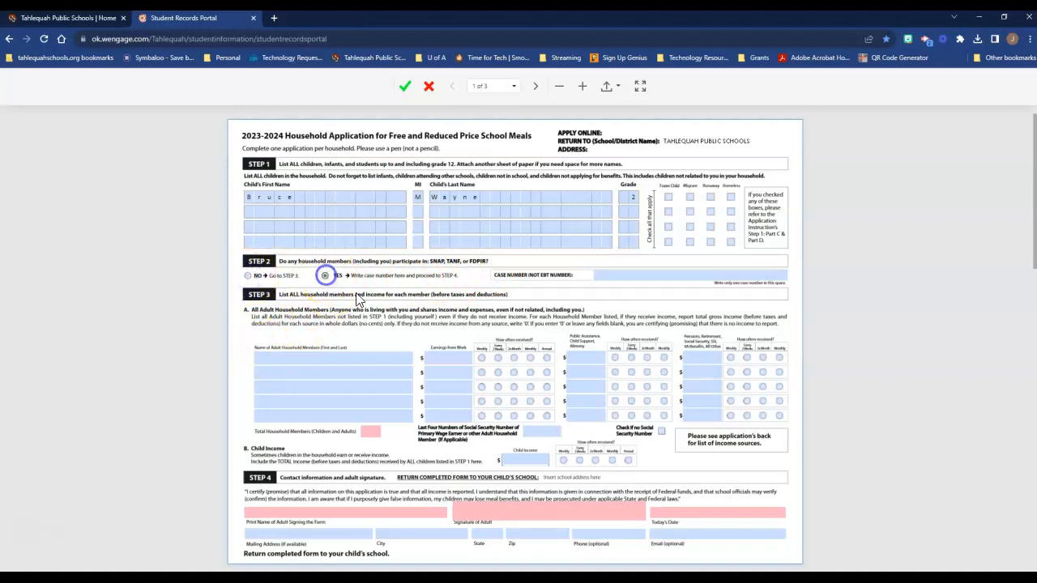
pyautogui.click(613, 277)
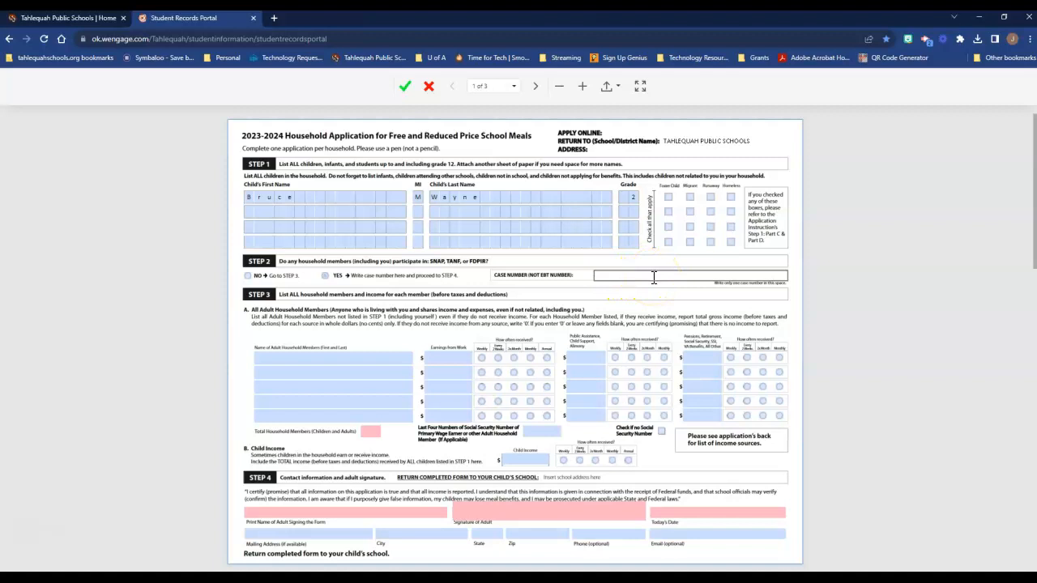
pyautogui.click(247, 275)
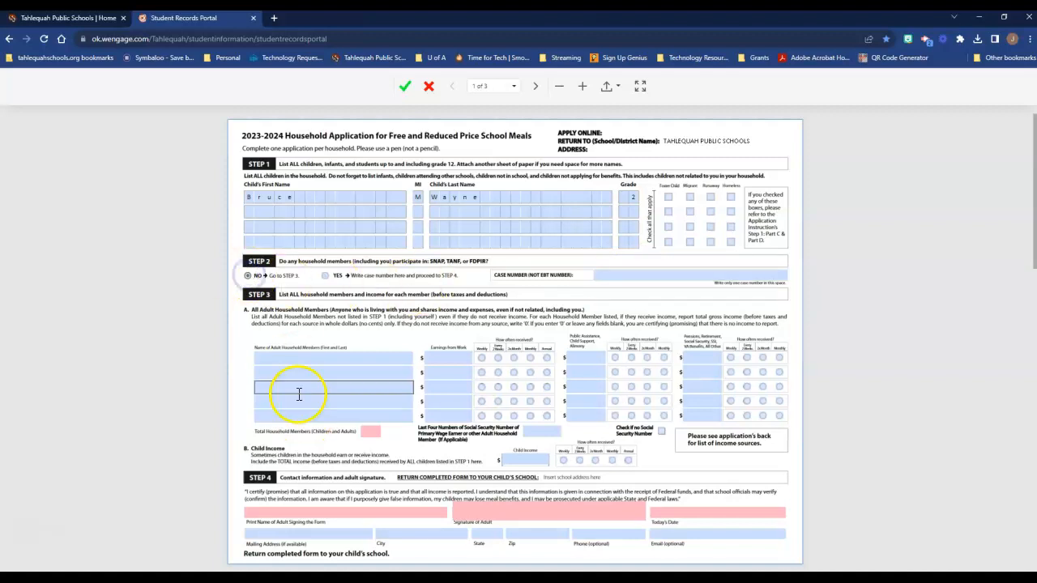
pyautogui.scroll(-1, 312, 318)
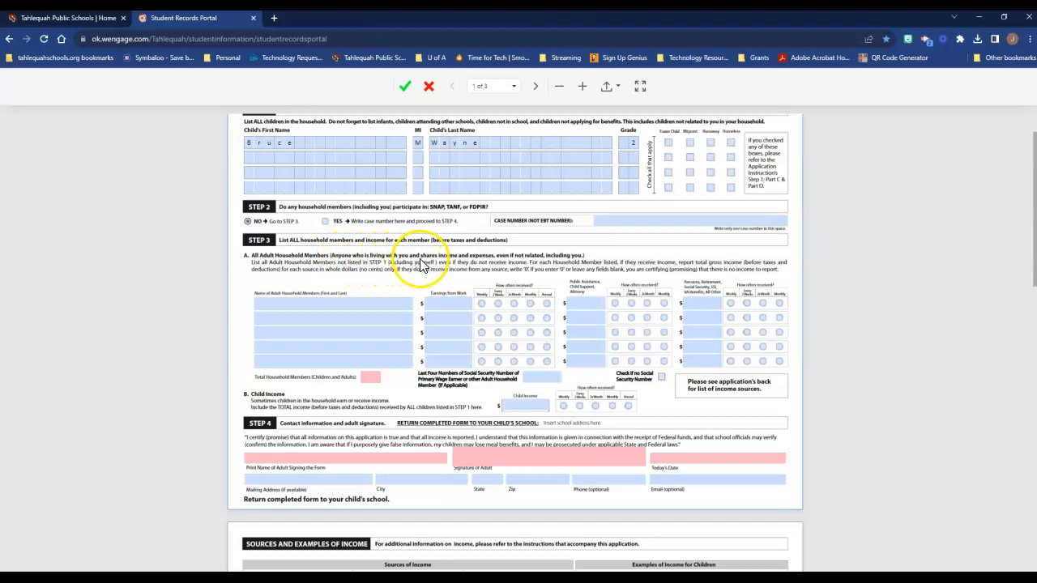
# Enter the two adult household members' names in the Step 3 Name fields.
pyautogui.click(395, 301)
pyautogui.write('Amy')
pyautogui.press('Tab')
pyautogui.click(379, 306)
pyautogui.write('Wa')
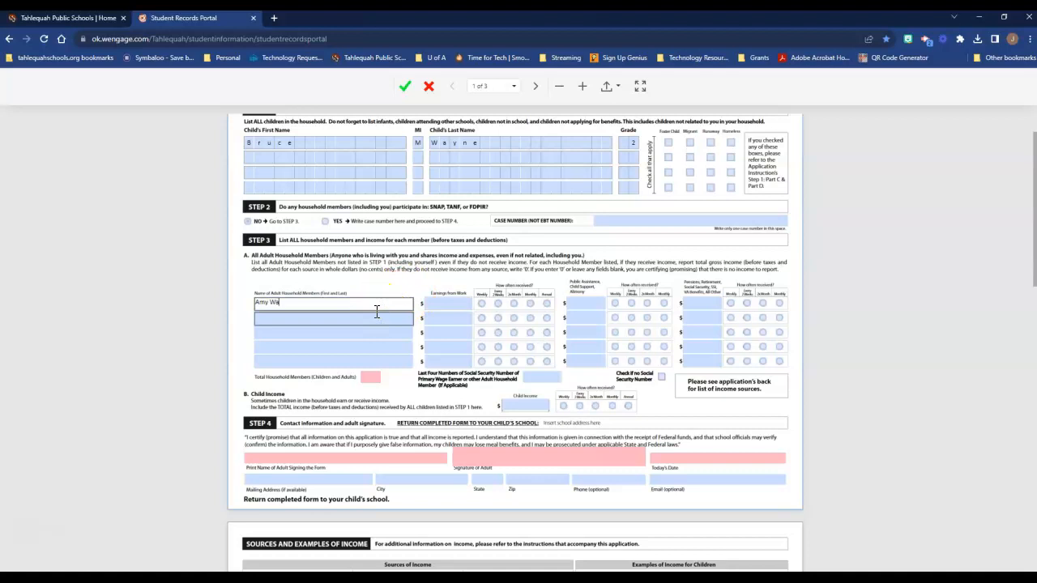
pyautogui.write('yne')
pyautogui.click(381, 317)
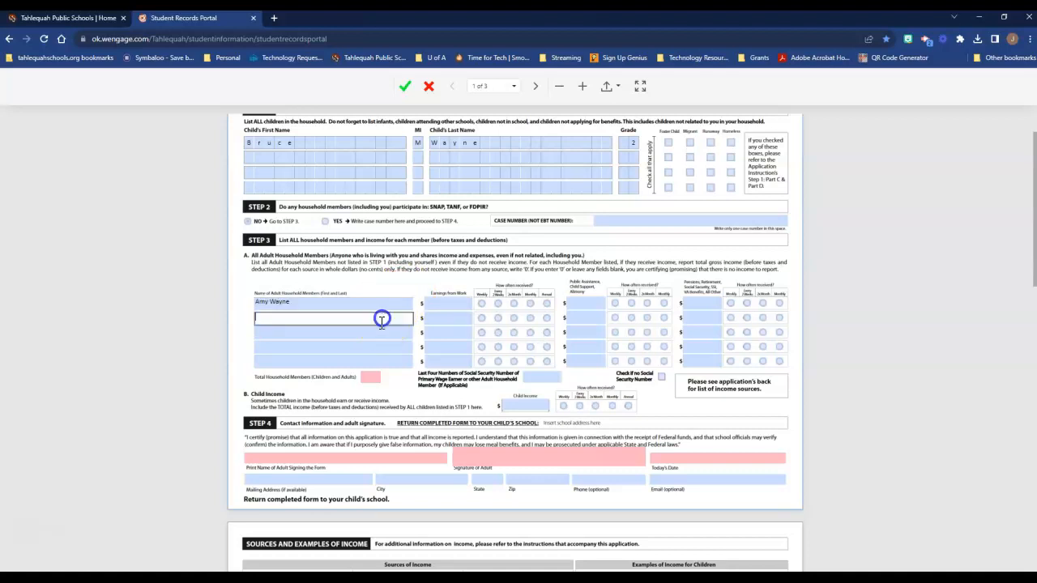
pyautogui.write('Bruce Wayne')
pyautogui.click(381, 323)
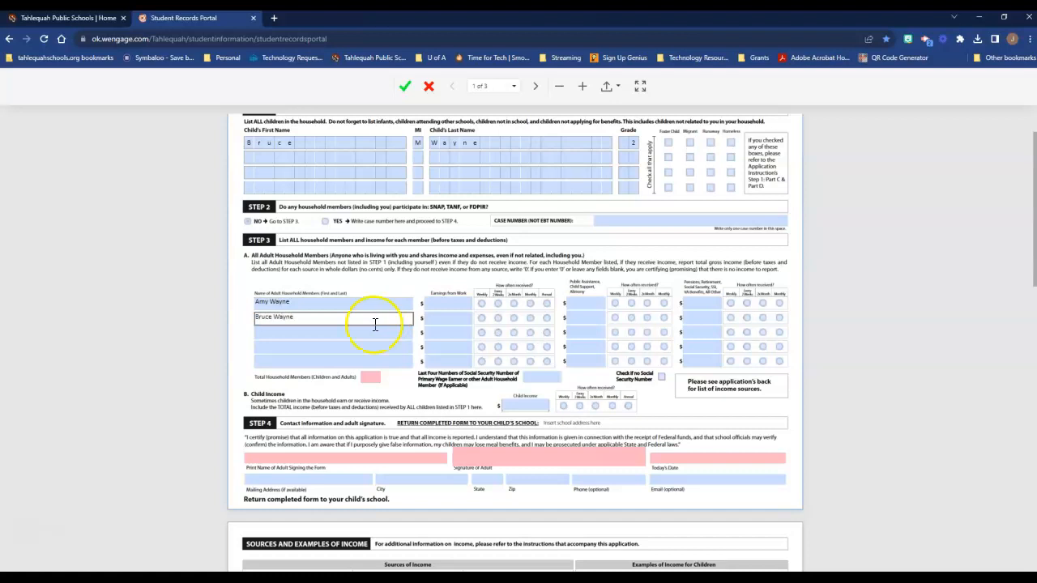
# Give the adults earnings from work of 20000 annually and 500 weekly.
pyautogui.click(448, 304)
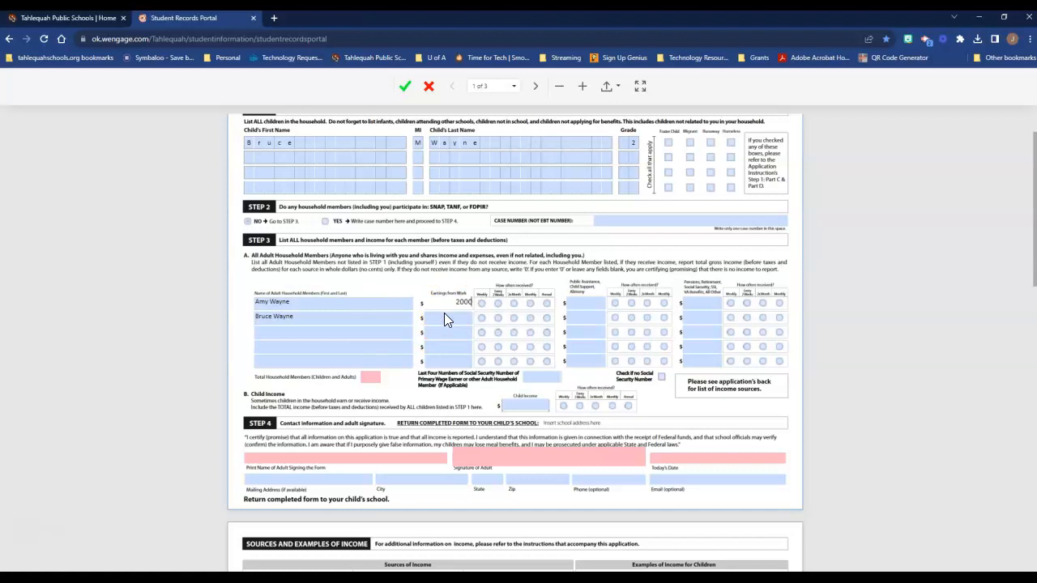
pyautogui.click(546, 305)
pyautogui.click(462, 318)
pyautogui.click(482, 319)
pyautogui.click(482, 319)
pyautogui.click(516, 320)
pyautogui.click(482, 320)
pyautogui.click(368, 323)
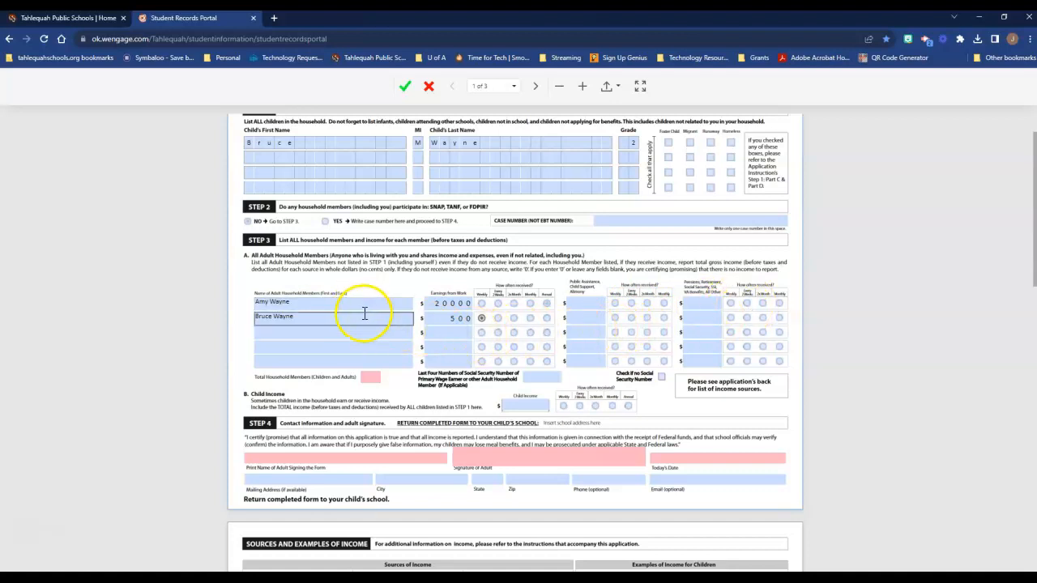
pyautogui.click(378, 345)
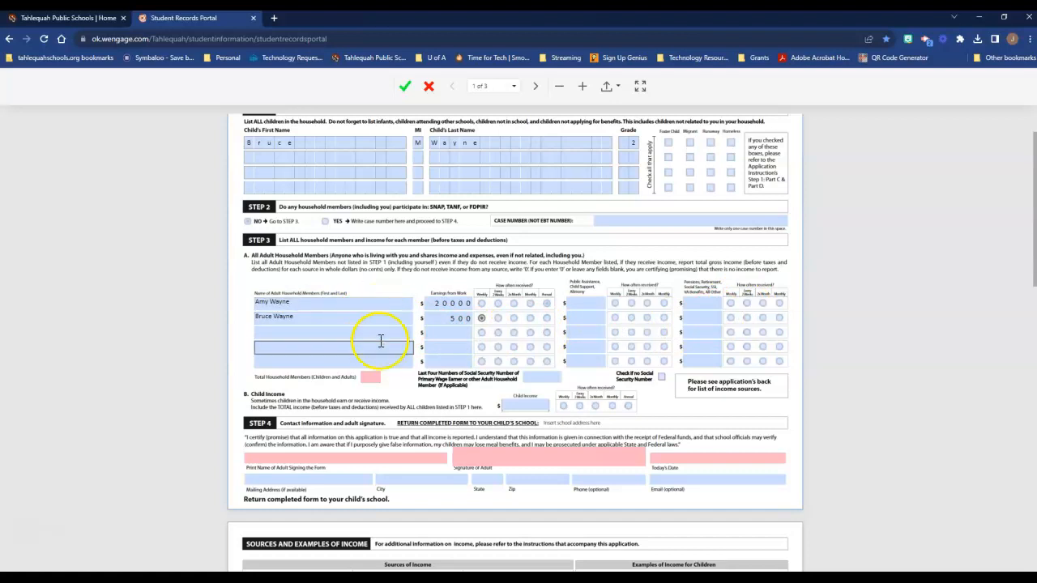
pyautogui.scroll(-1, 381, 345)
pyautogui.click(369, 324)
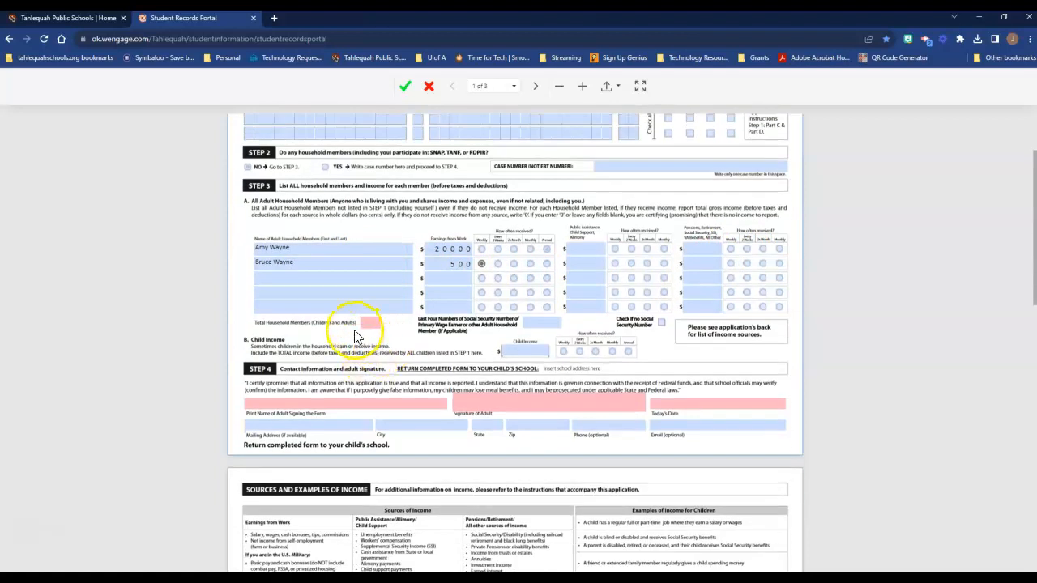
# Set Total Household Members to 3.
pyautogui.click(368, 324)
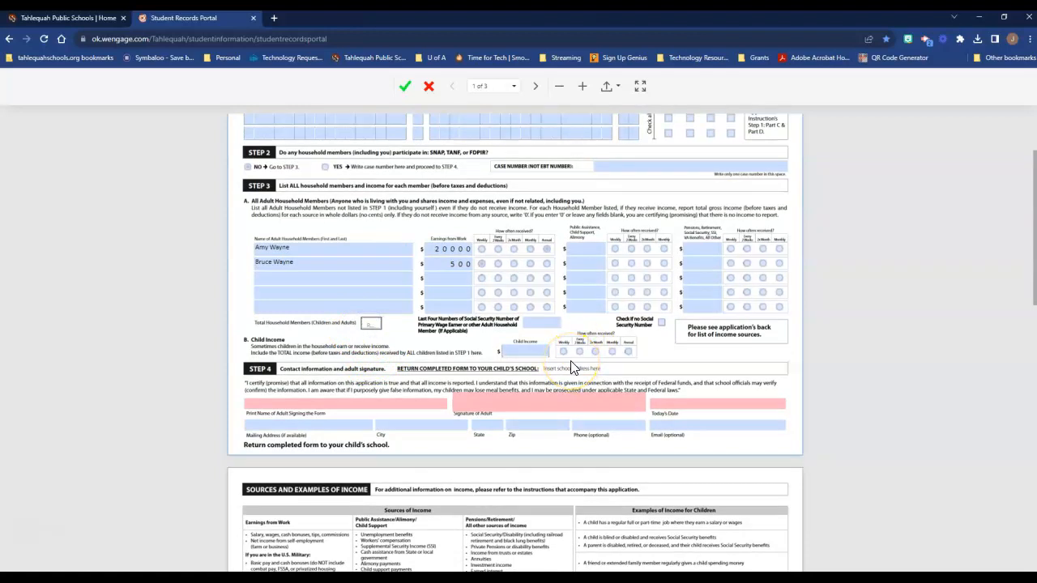
pyautogui.scroll(2, 542, 377)
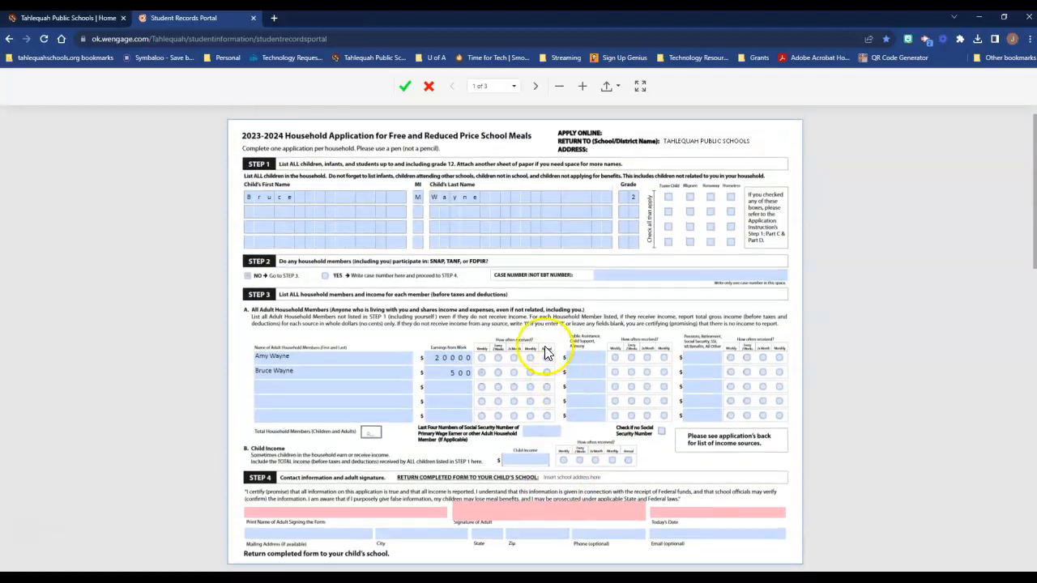
pyautogui.click(373, 434)
pyautogui.write('3')
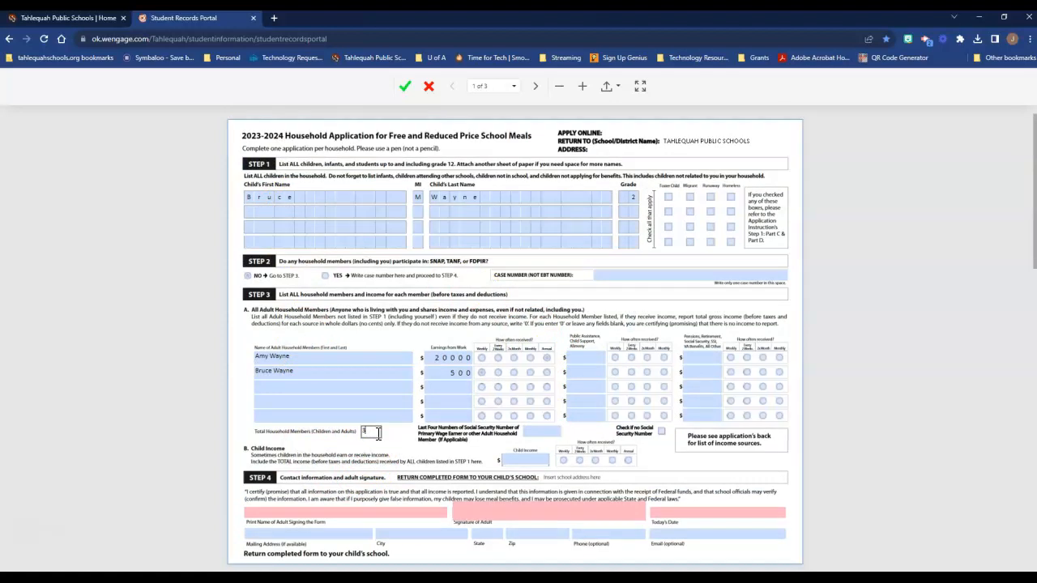
pyautogui.click(368, 212)
# Enter the earner's last four SSN digits and mark child income as weekly.
pyautogui.click(553, 431)
pyautogui.write('2323')
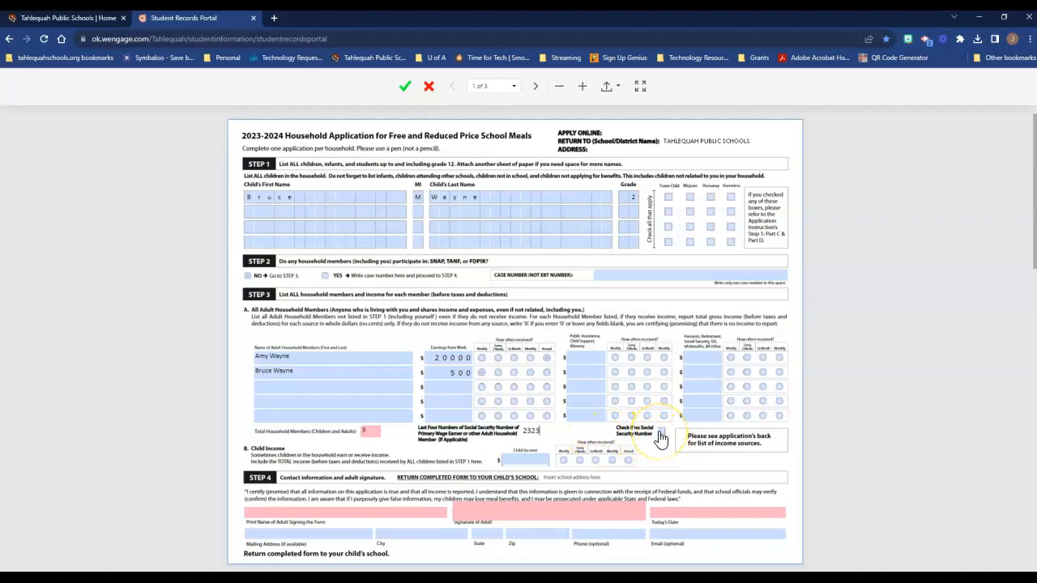
pyautogui.click(540, 460)
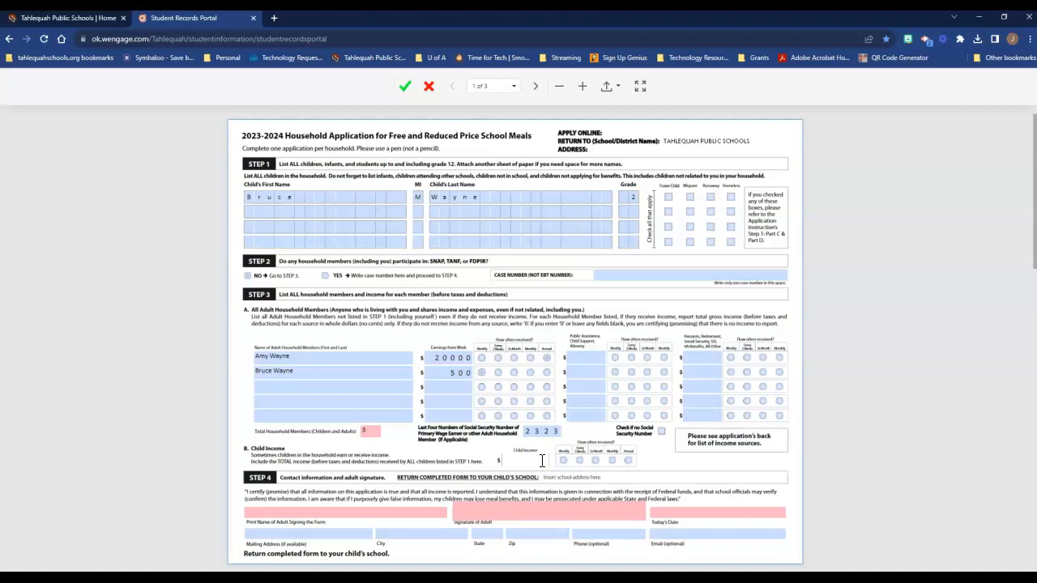
pyautogui.click(563, 461)
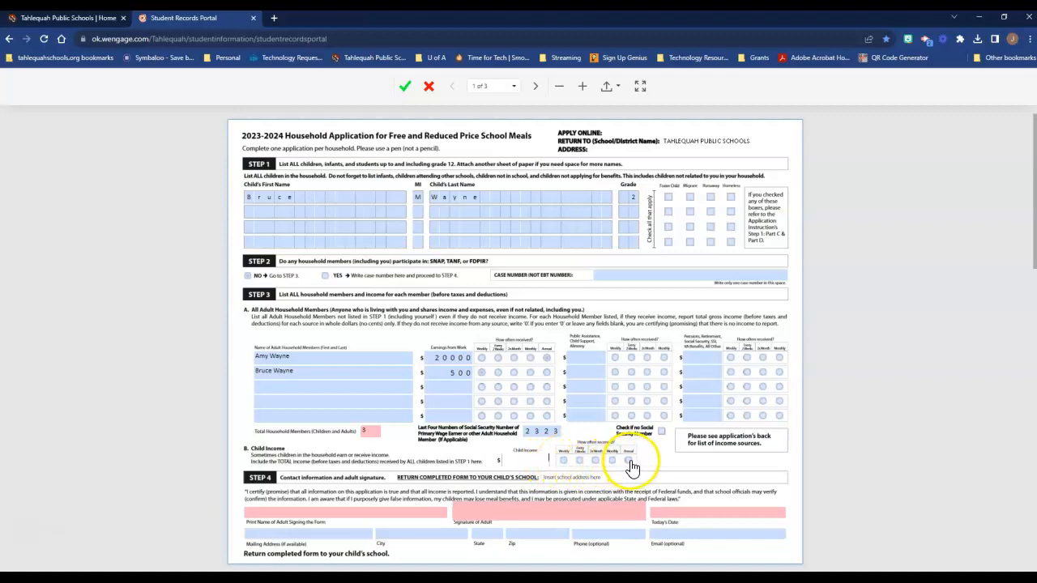
pyautogui.scroll(-3, 650, 458)
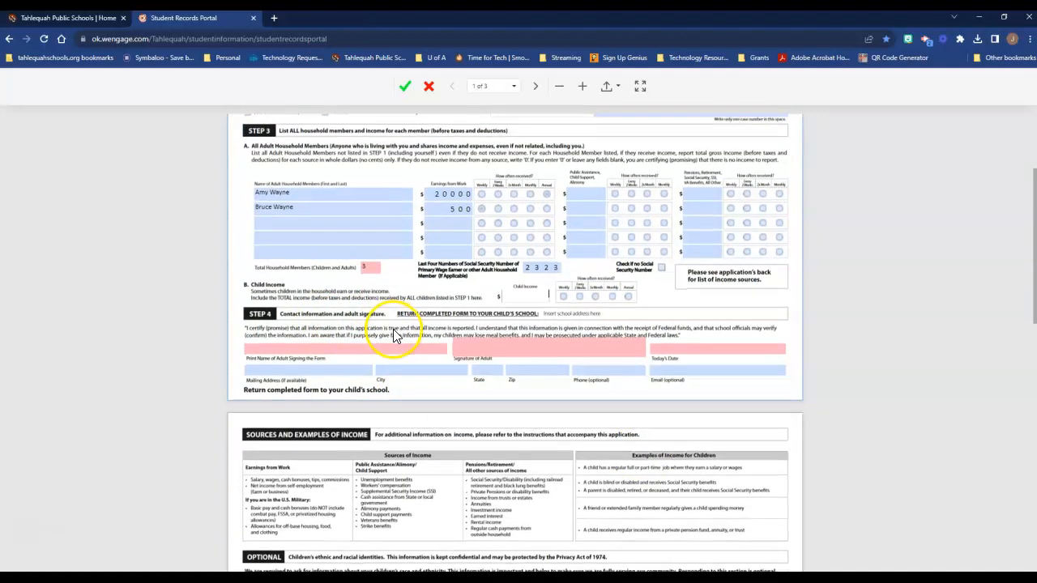
# Type the signing adult's name in the Print Name of Adult field.
pyautogui.scroll(-1, 393, 335)
pyautogui.click(325, 297)
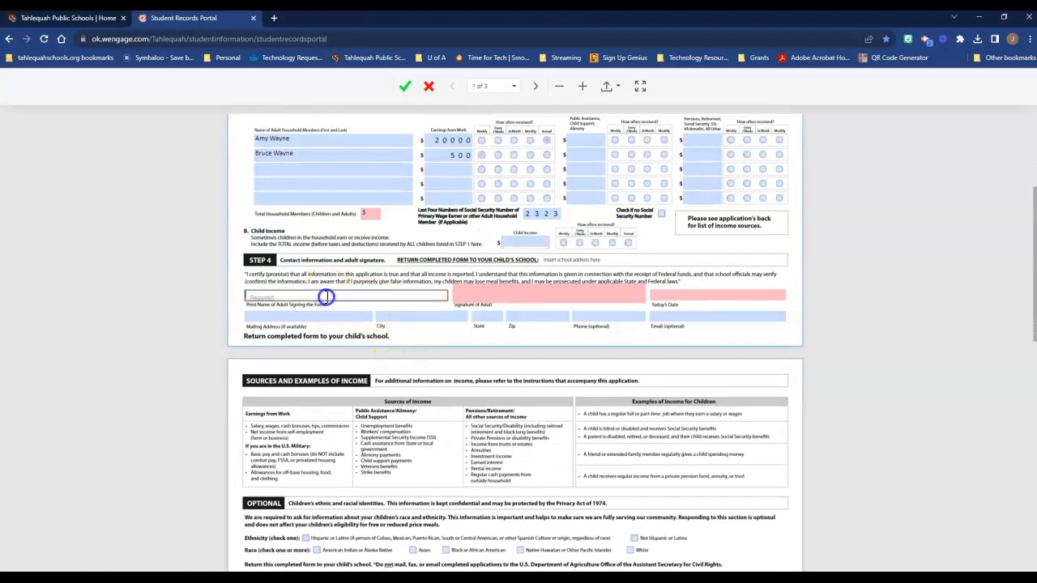
pyautogui.write('Amy Bruce')
# Draw a handwritten signature in the Step 4 signature box.
pyautogui.click(519, 301)
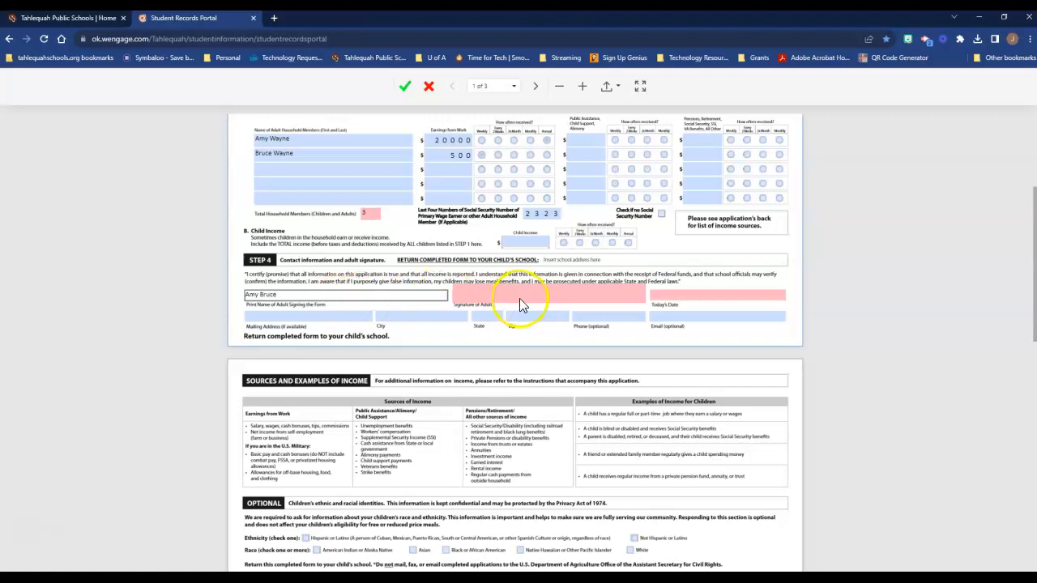
pyautogui.click(583, 313)
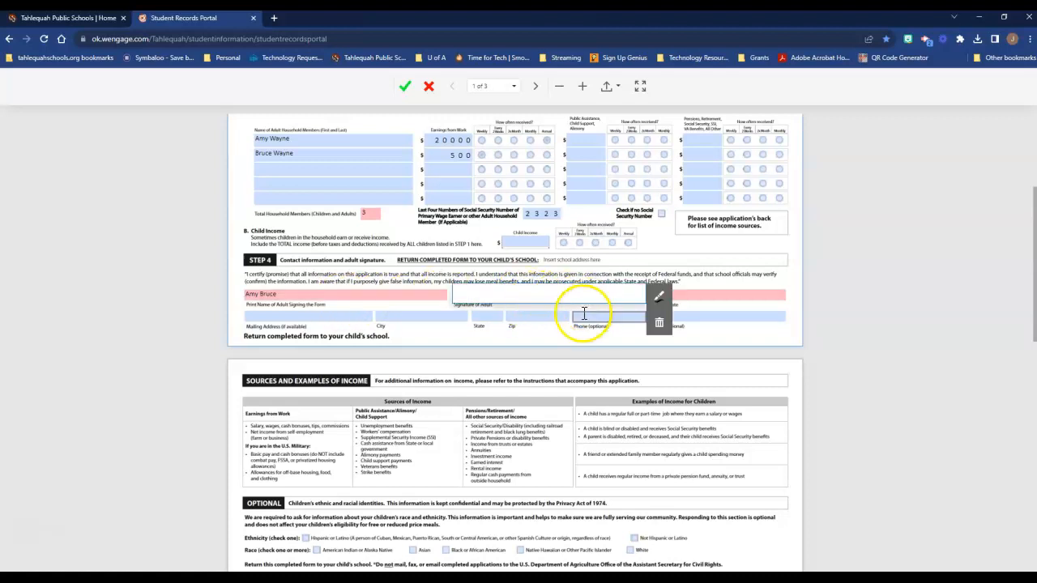
pyautogui.click(657, 300)
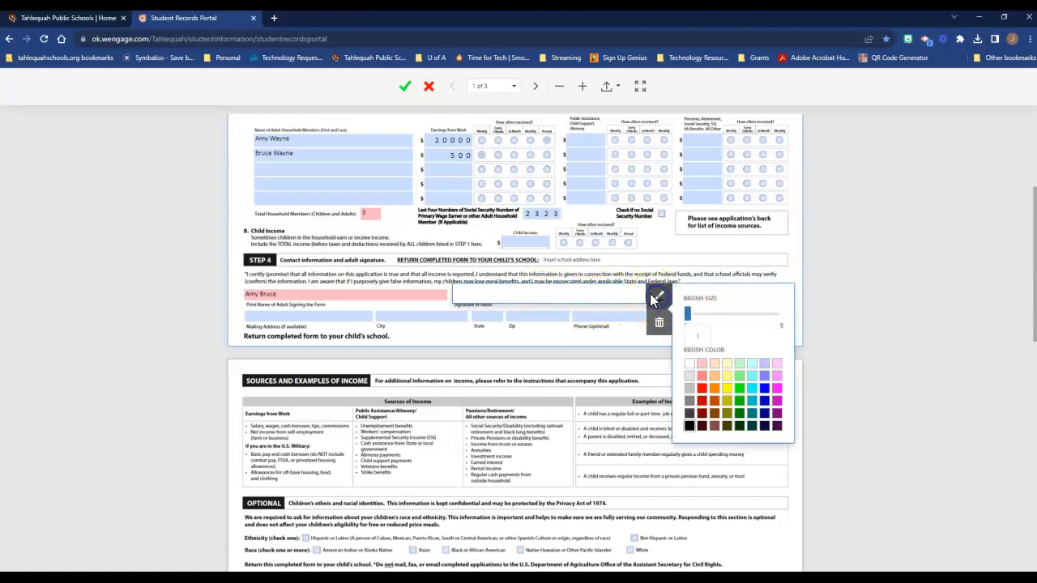
pyautogui.click(490, 294)
pyautogui.moveTo(490, 294)
pyautogui.mouseDown()
pyautogui.moveTo(478, 298)
pyautogui.moveTo(620, 297)
pyautogui.mouseUp()
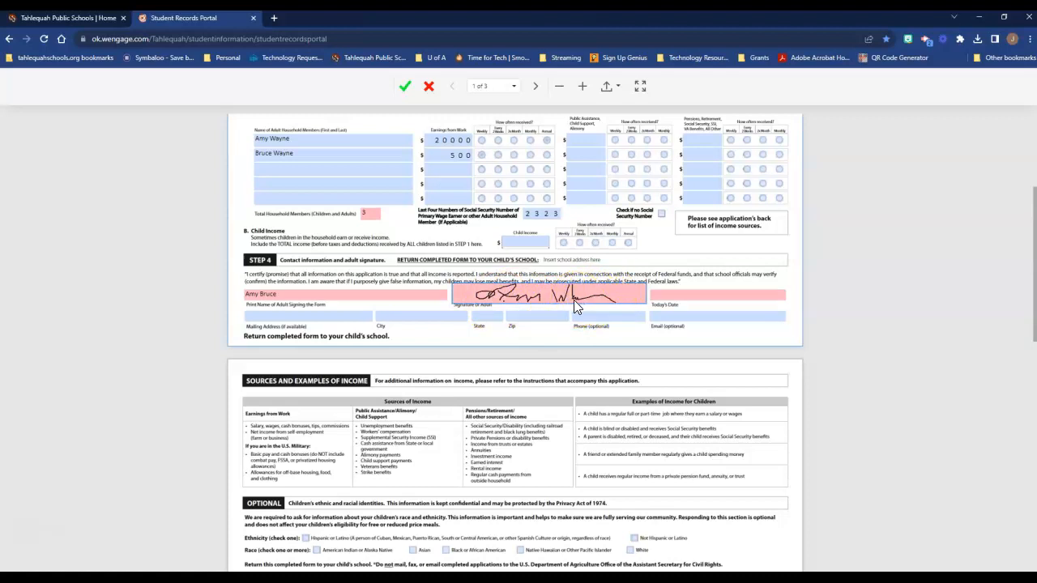
pyautogui.click(666, 297)
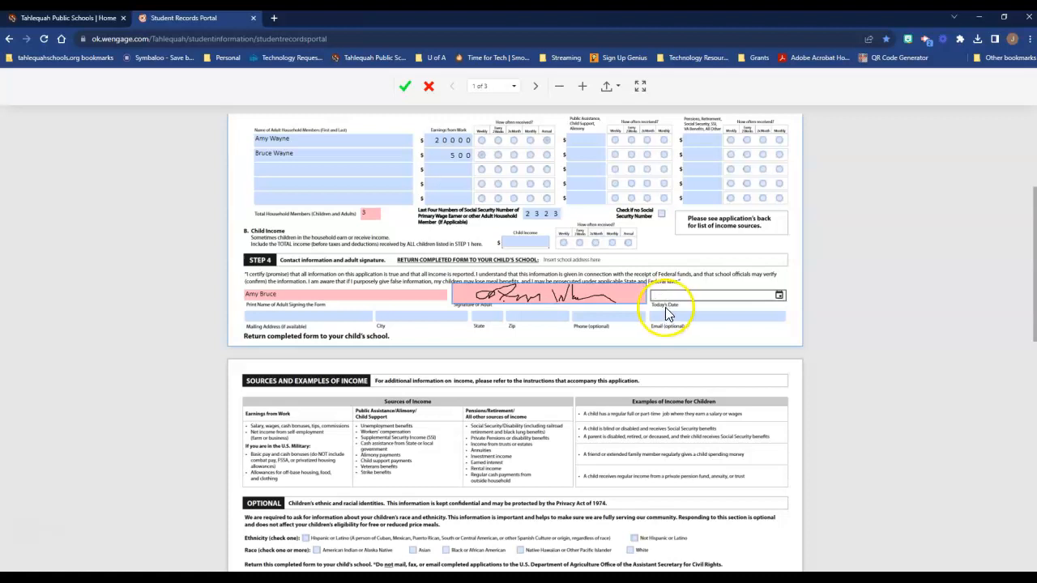
# Pick 08/04/2023 as Today's Date from the calendar picker.
pyautogui.click(780, 298)
pyautogui.click(794, 370)
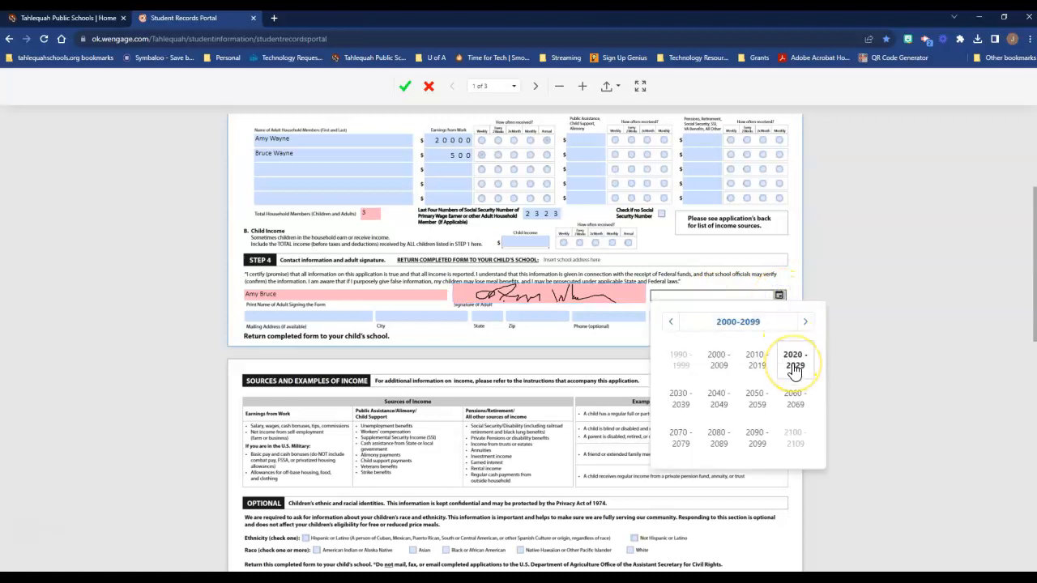
pyautogui.click(685, 409)
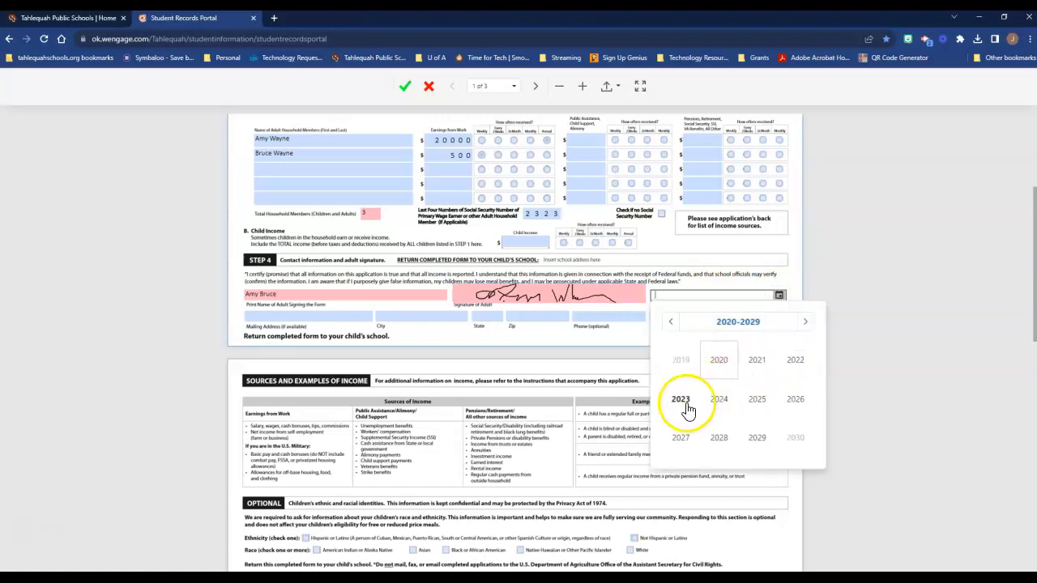
pyautogui.click(795, 407)
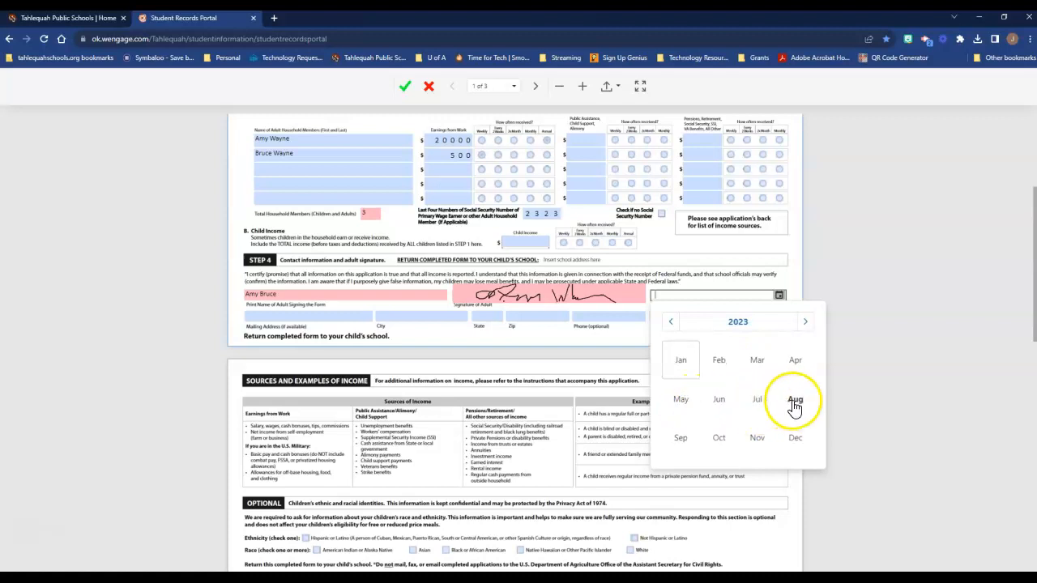
pyautogui.click(782, 364)
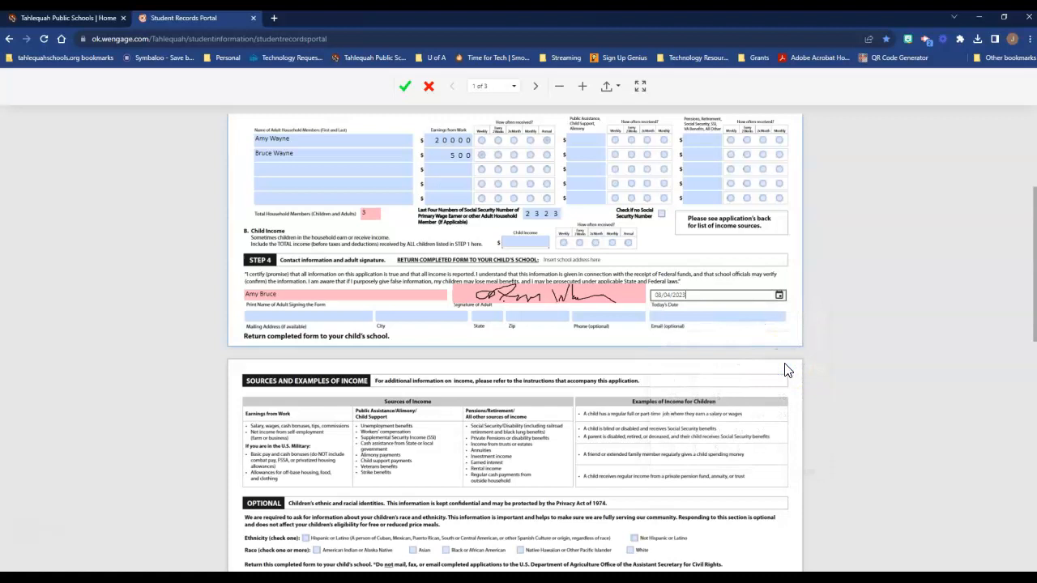
# Enter the household's mailing address, city and state in Step 4, then move to ZIP.
pyautogui.click(357, 319)
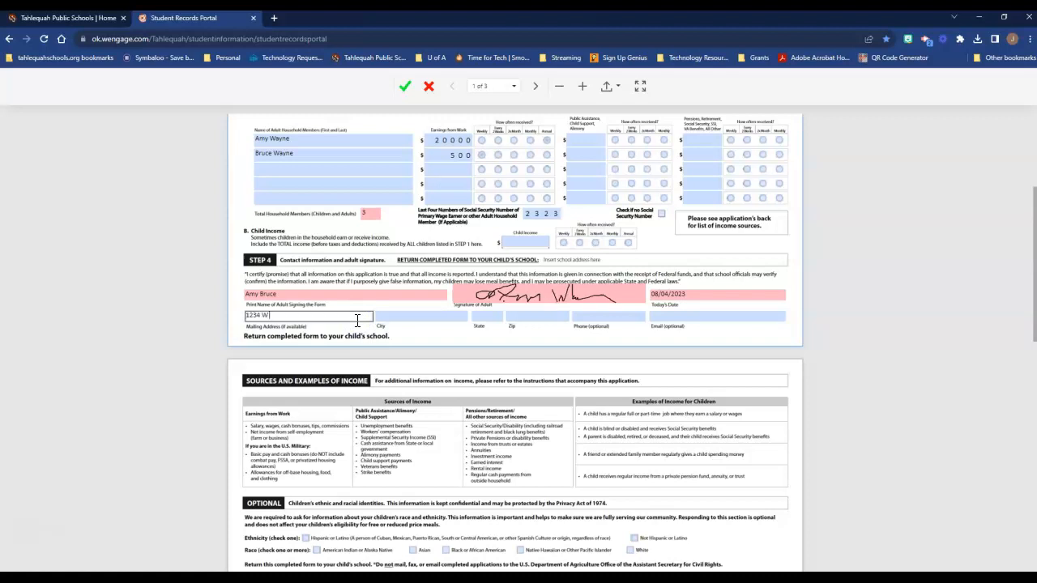
pyautogui.click(392, 314)
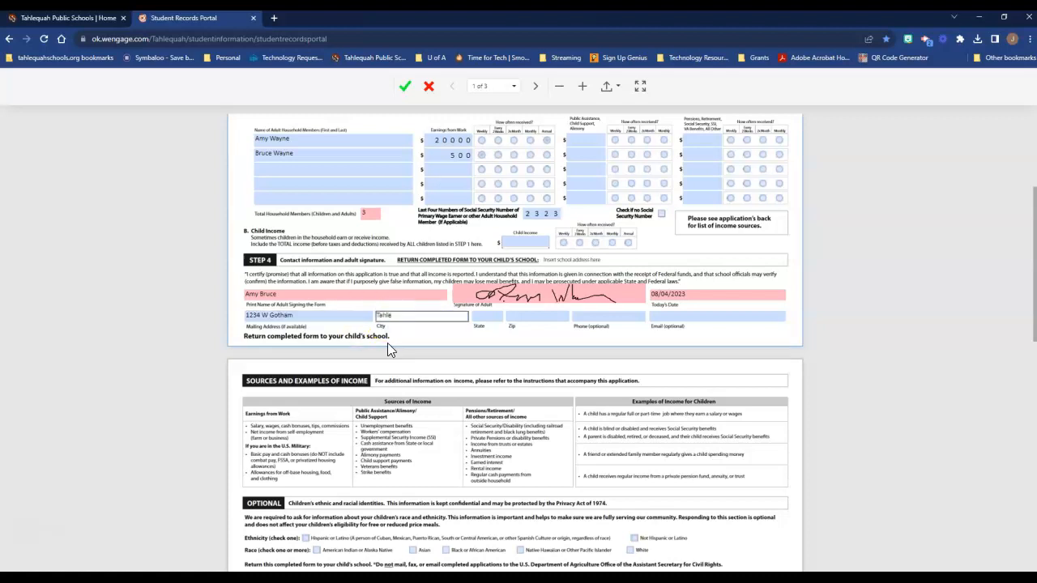
pyautogui.click(271, 316)
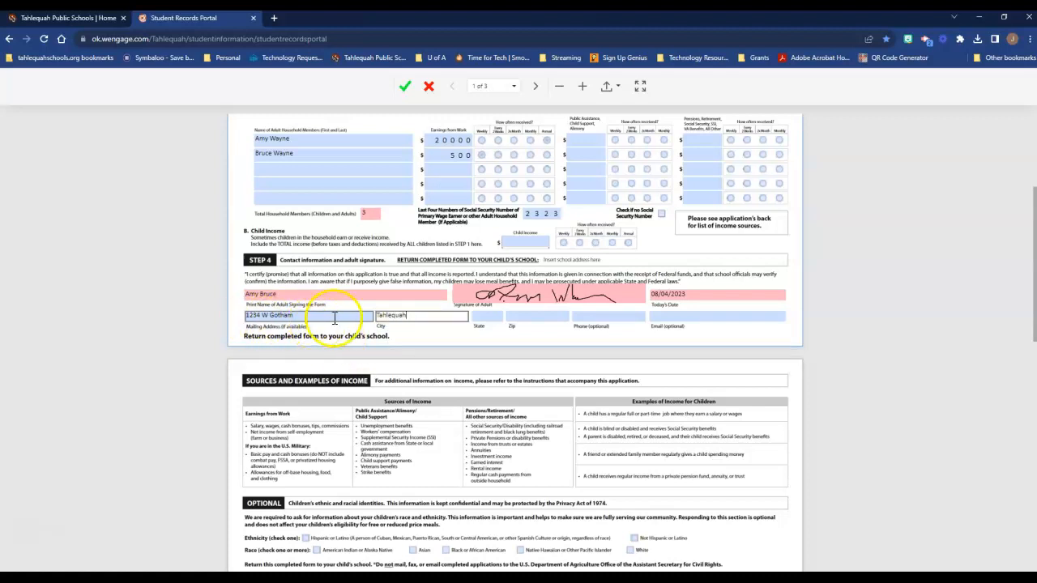
pyautogui.click(480, 319)
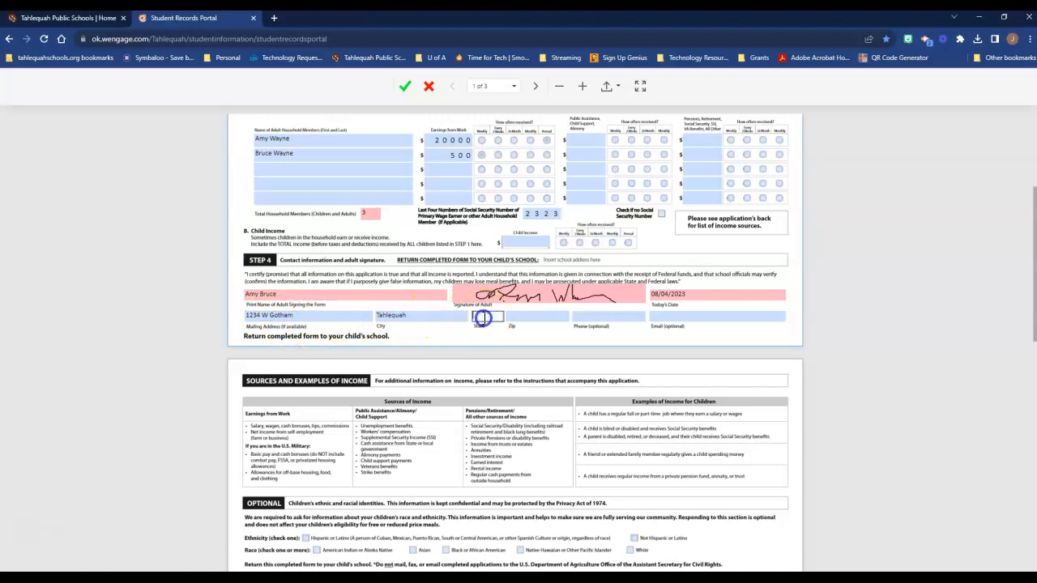
pyautogui.press('Tab')
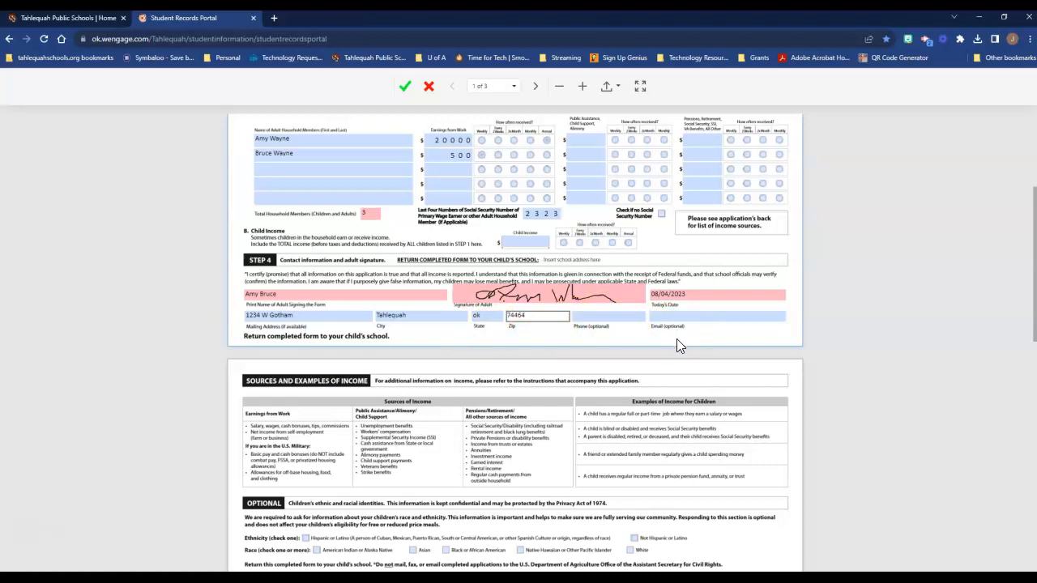
pyautogui.scroll(-2, 452, 395)
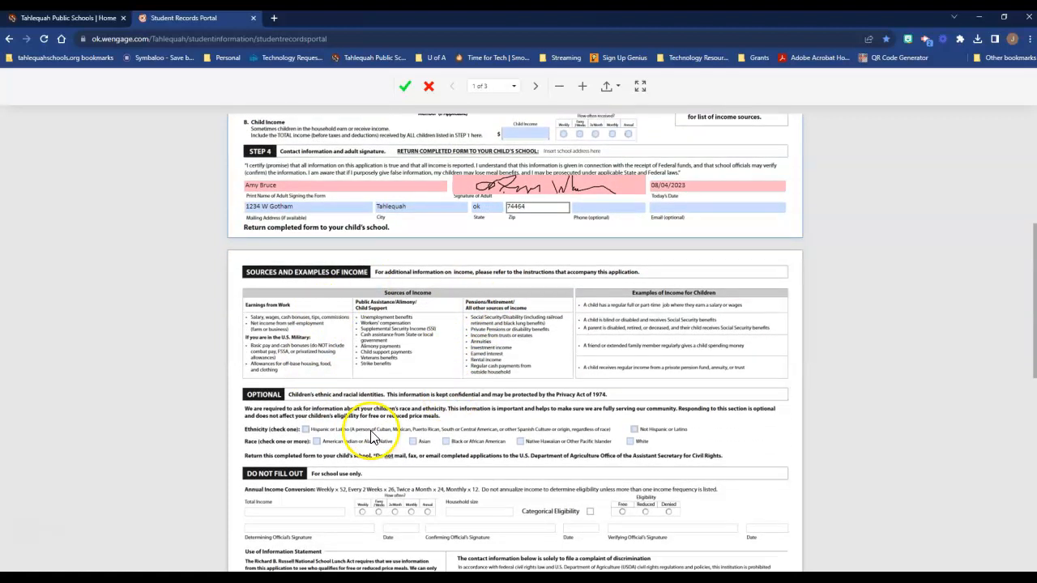
pyautogui.scroll(-1, 371, 437)
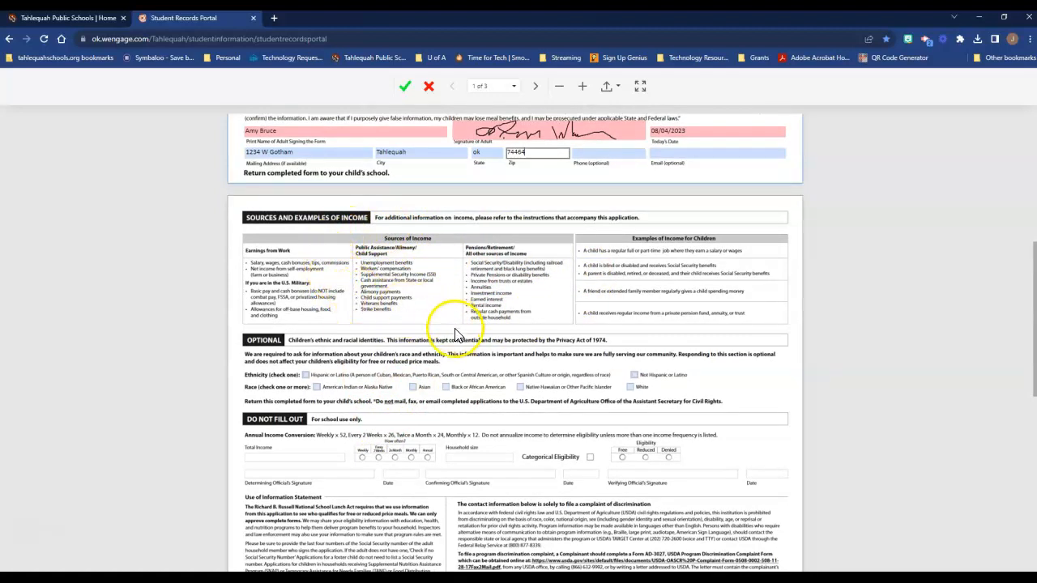
pyautogui.scroll(4, 459, 330)
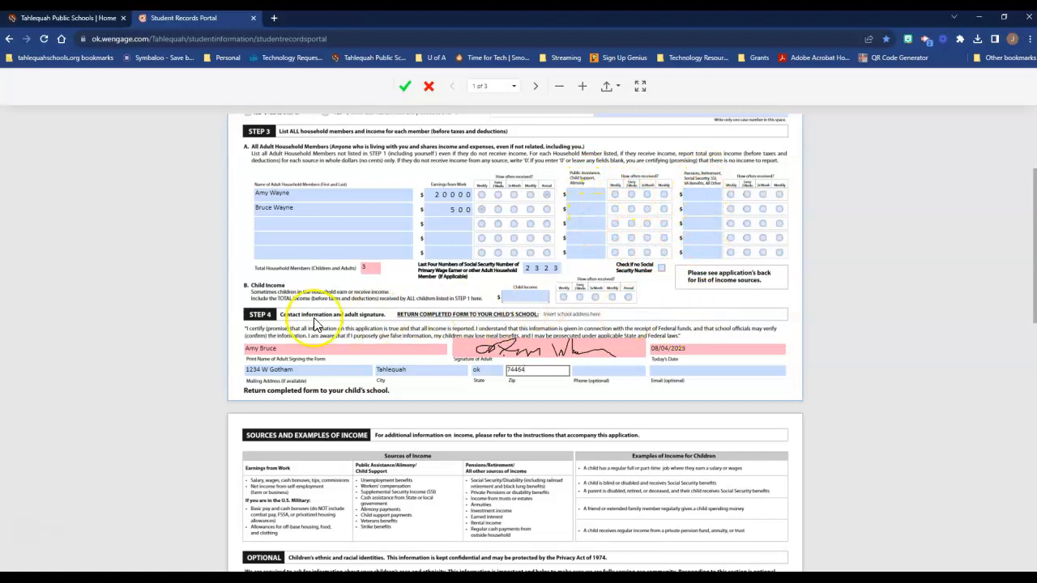
pyautogui.scroll(-2, 437, 449)
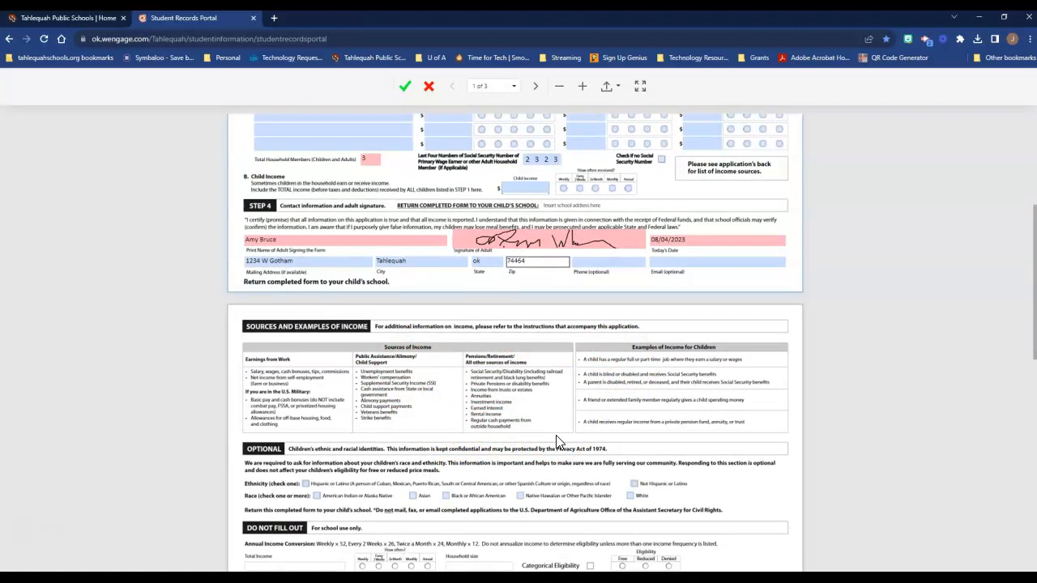
pyautogui.scroll(-2, 557, 442)
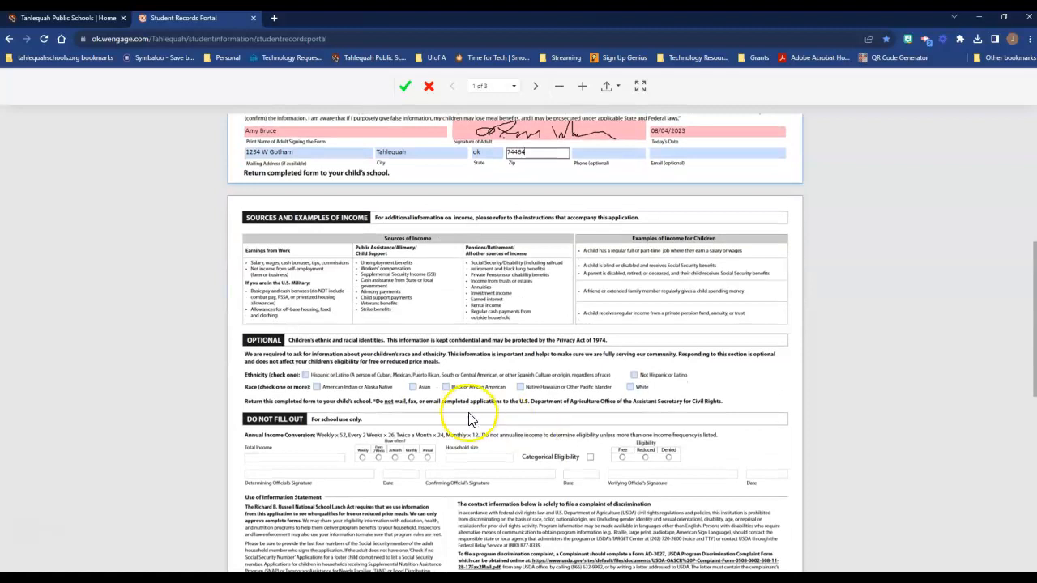
pyautogui.scroll(-1, 278, 347)
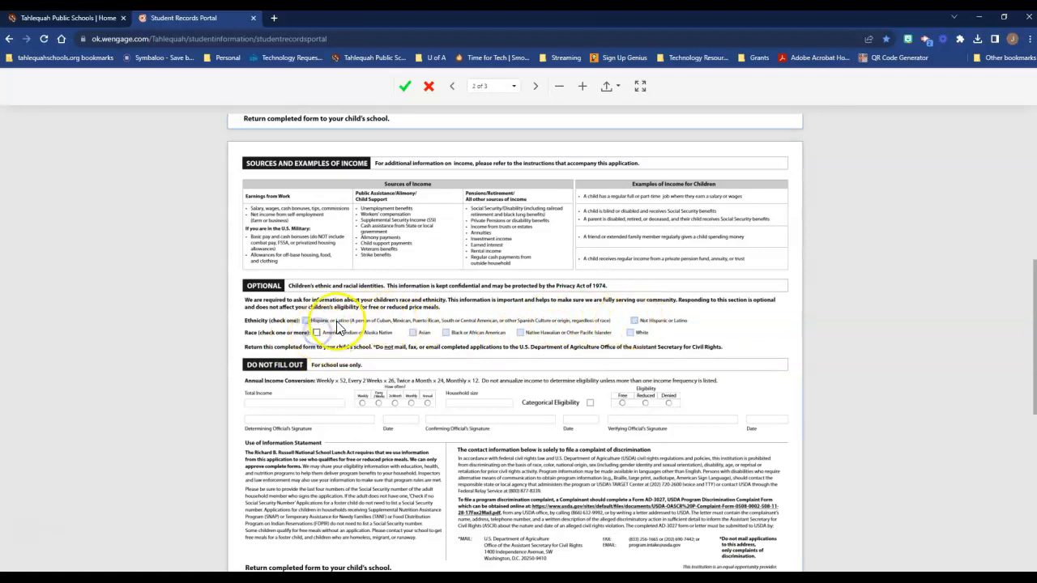
# Mark the child's ethnicity as Not Hispanic or Latino and race as American Indian or Alaska Native.
pyautogui.click(634, 322)
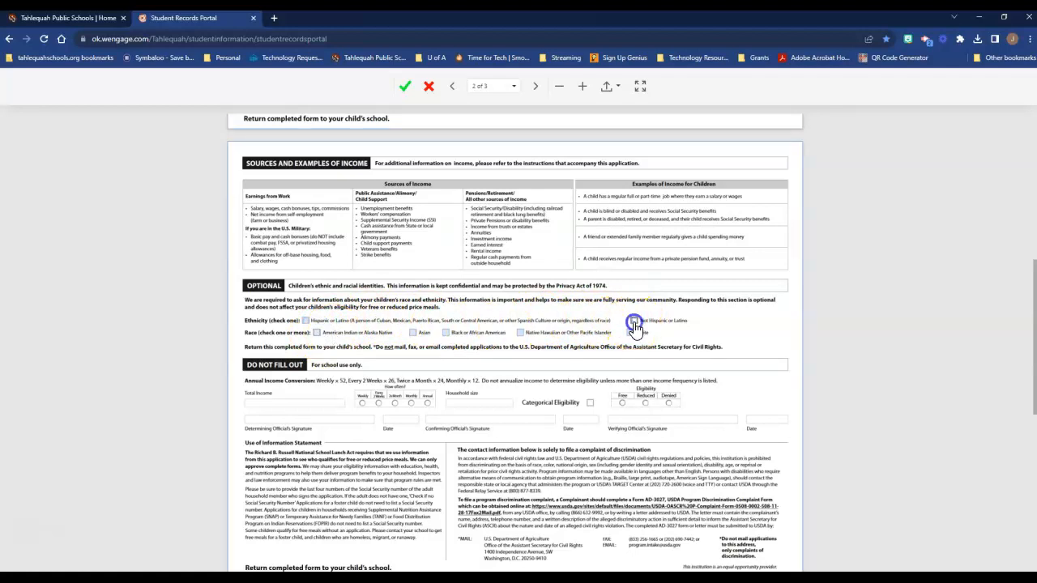
pyautogui.click(316, 333)
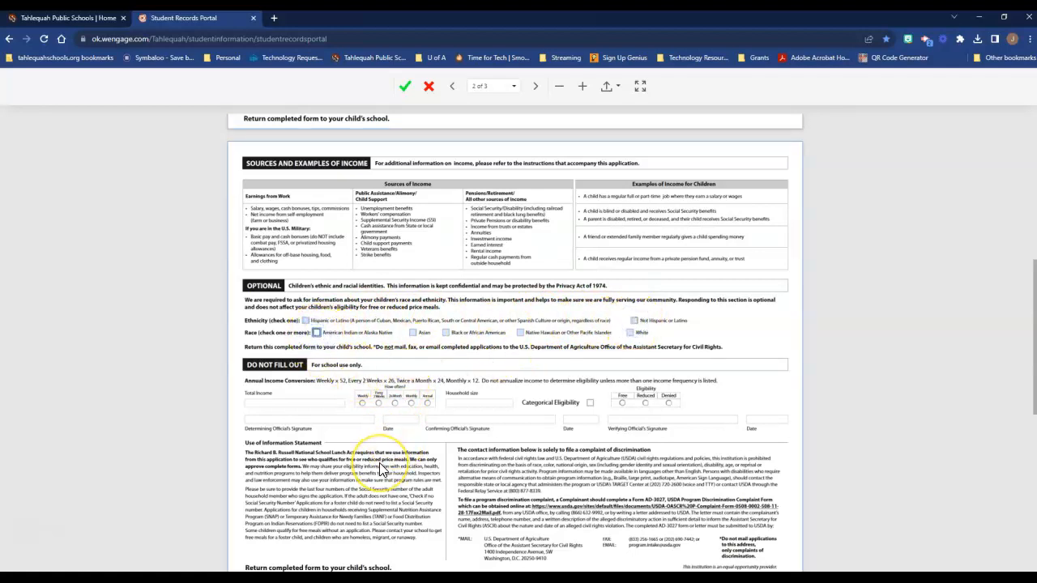
pyautogui.scroll(-1, 379, 468)
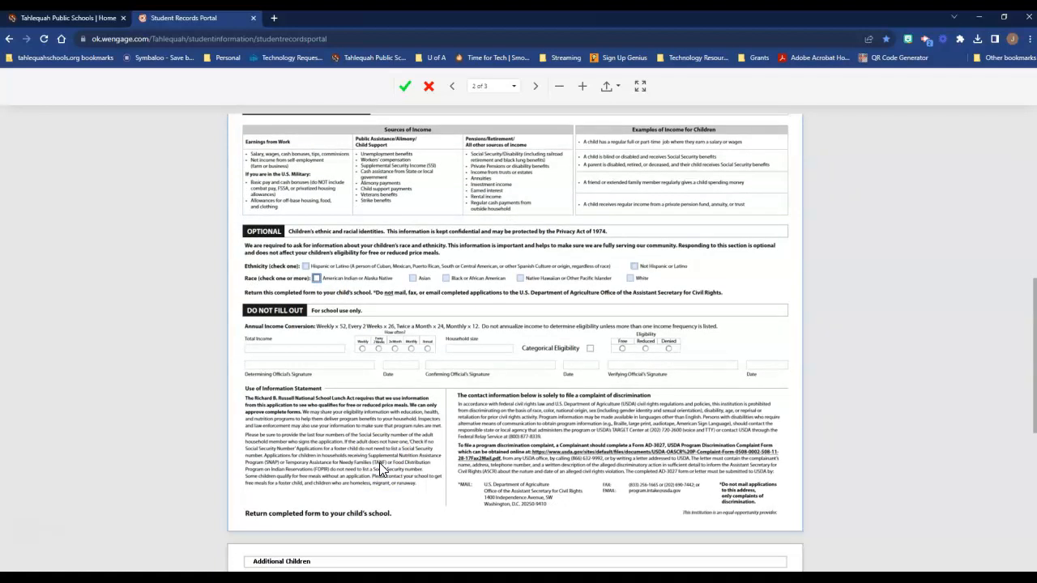
pyautogui.scroll(-1, 379, 468)
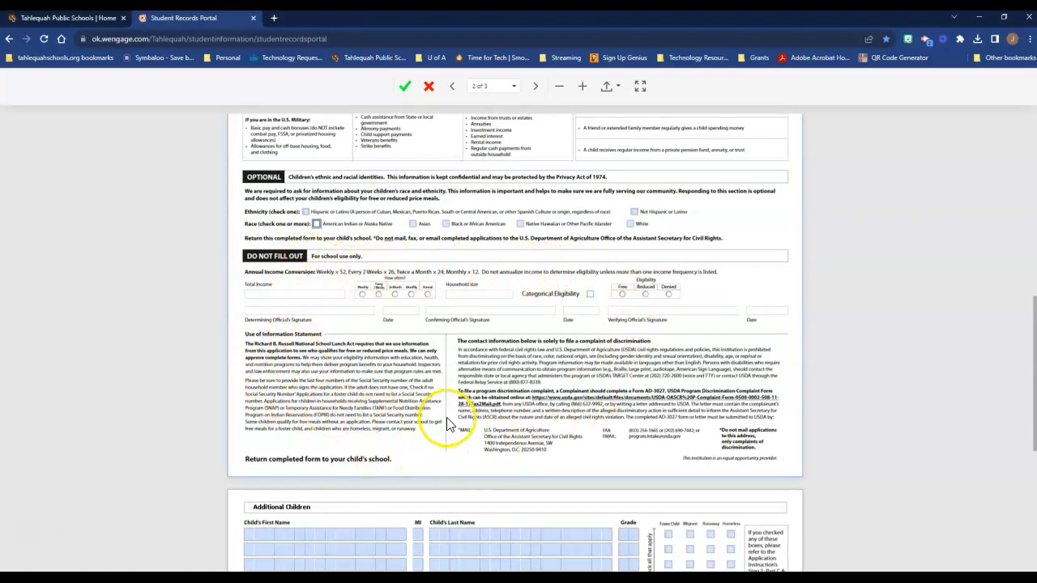
pyautogui.scroll(-1, 407, 422)
pyautogui.scroll(-2, 409, 421)
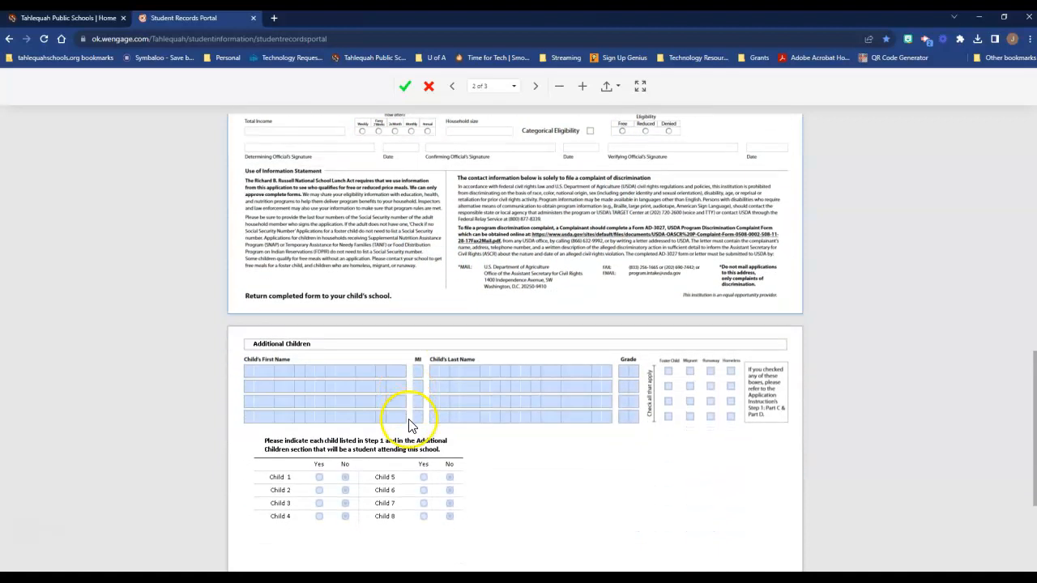
pyautogui.scroll(-1, 416, 427)
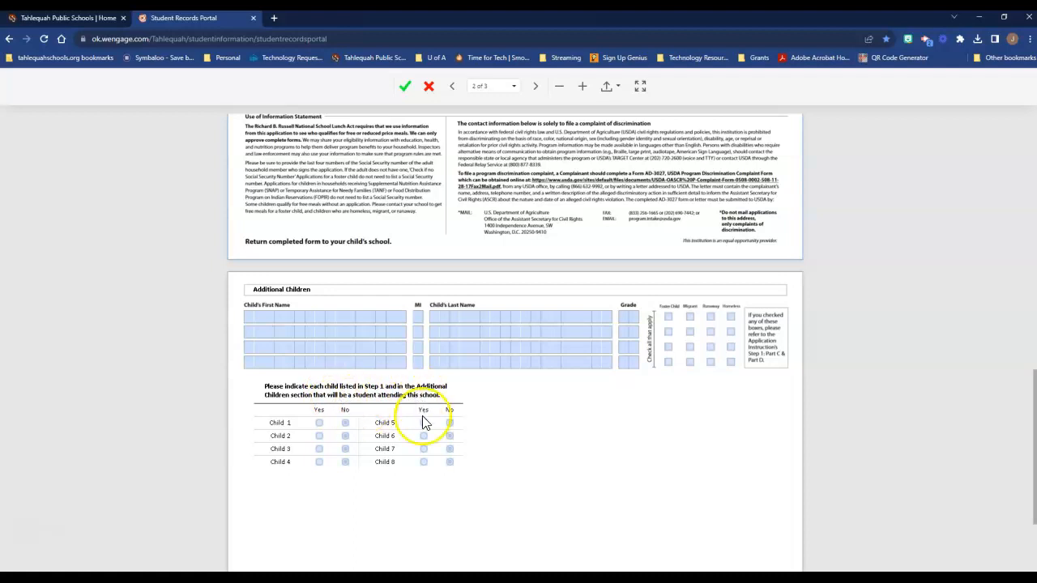
# Answer Yes for Child 1 attending this school in Additional Children.
pyautogui.scroll(6, 490, 453)
pyautogui.scroll(5, 489, 455)
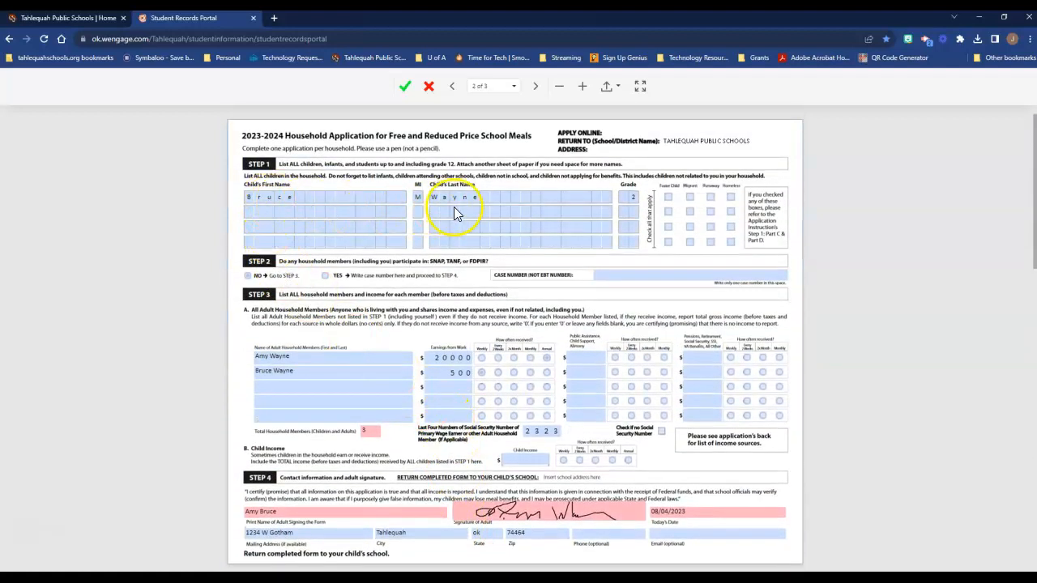
pyautogui.click(398, 397)
pyautogui.scroll(-3, 402, 398)
pyautogui.scroll(-10, 401, 399)
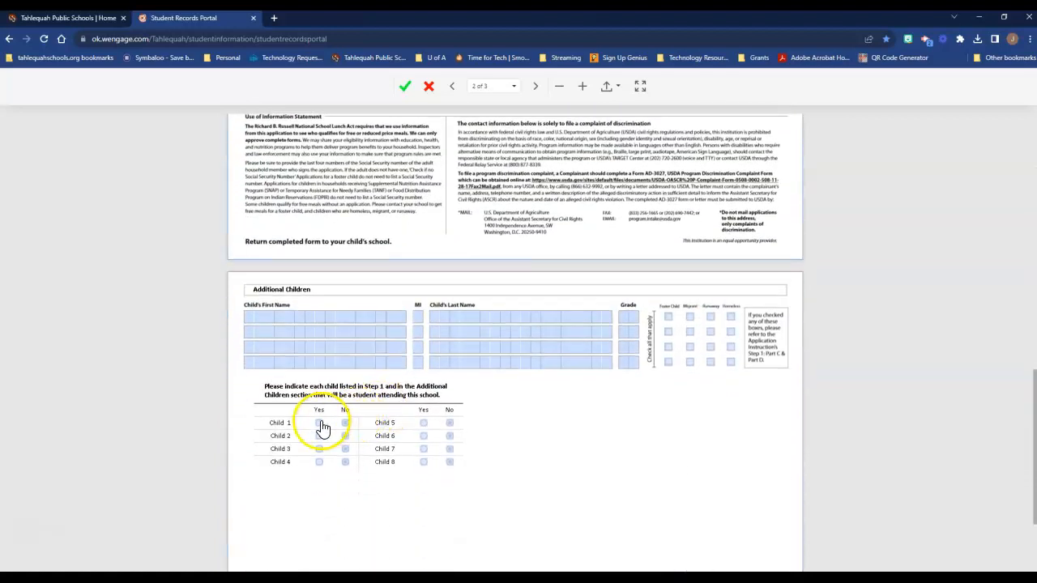
pyautogui.click(320, 423)
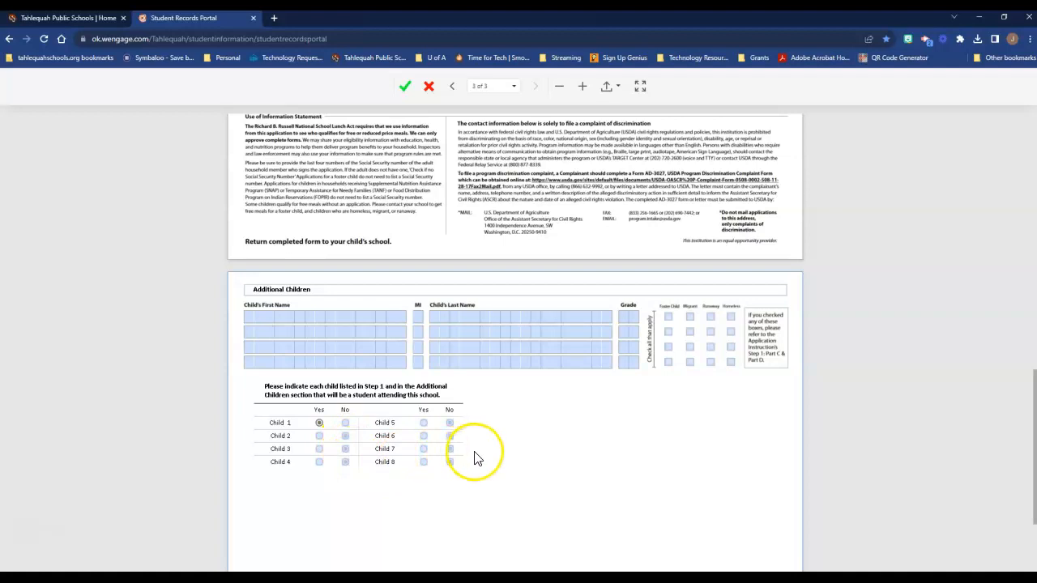
# Save and submit the completed meal application with the green check button.
pyautogui.scroll(-1, 475, 458)
pyautogui.scroll(-2, 476, 458)
pyautogui.scroll(6, 475, 457)
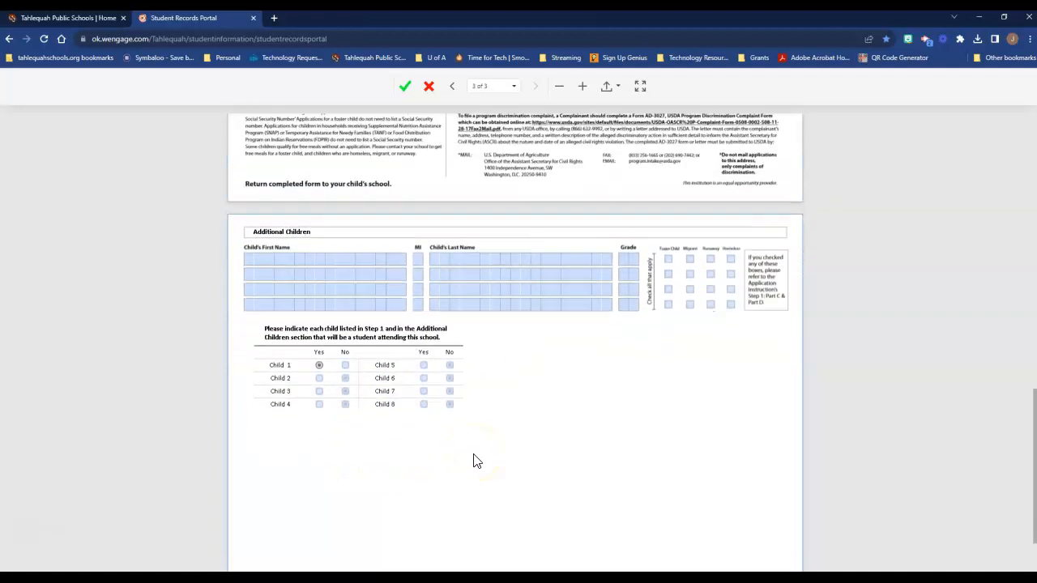
pyautogui.click(402, 86)
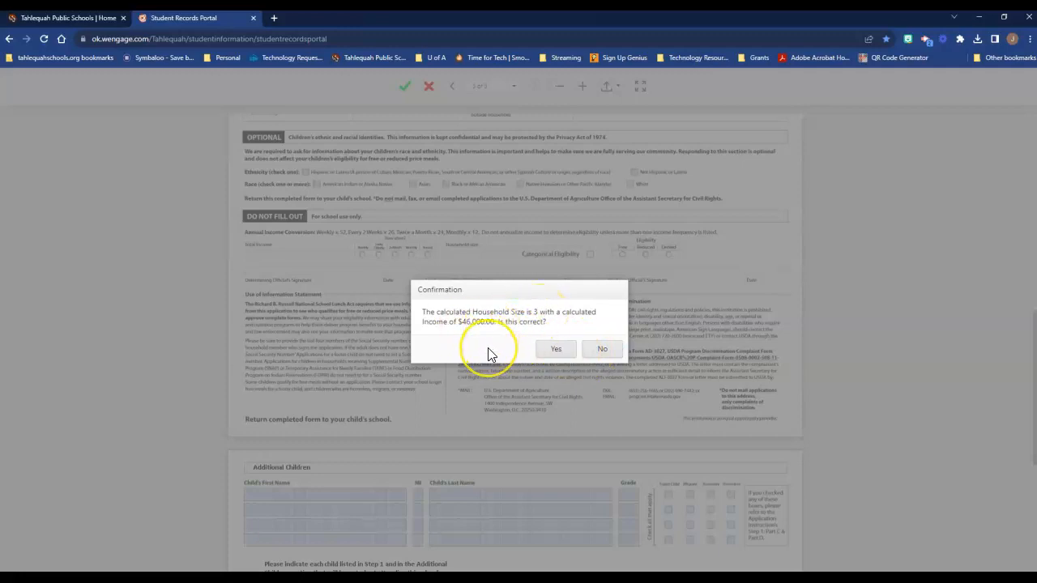
# Confirm the household size of 3 and $46,000.00 income are correct.
pyautogui.click(556, 353)
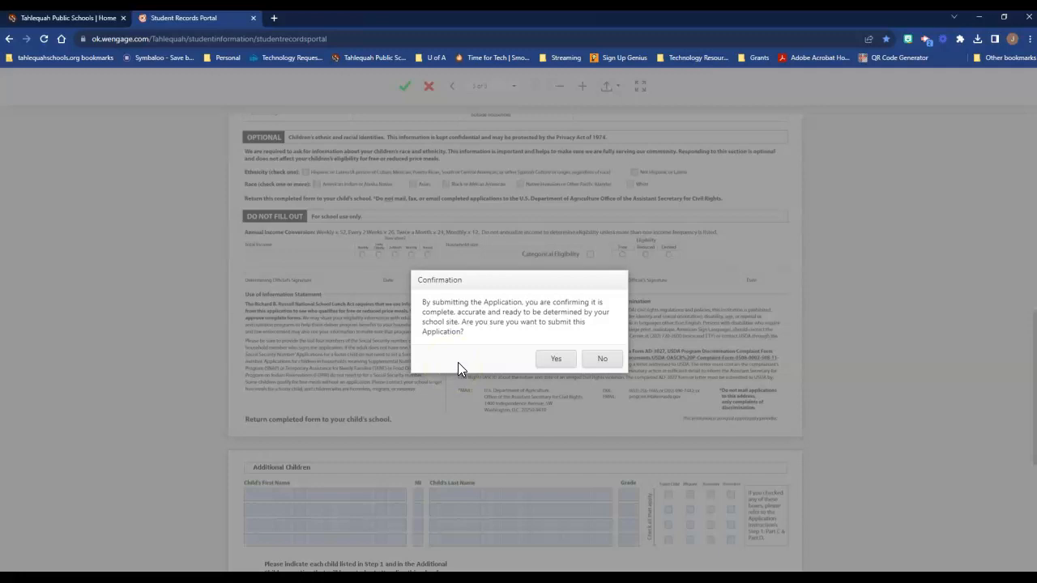
# Confirm submitting the lunch room application as complete and accurate.
pyautogui.click(555, 359)
pyautogui.click(555, 359)
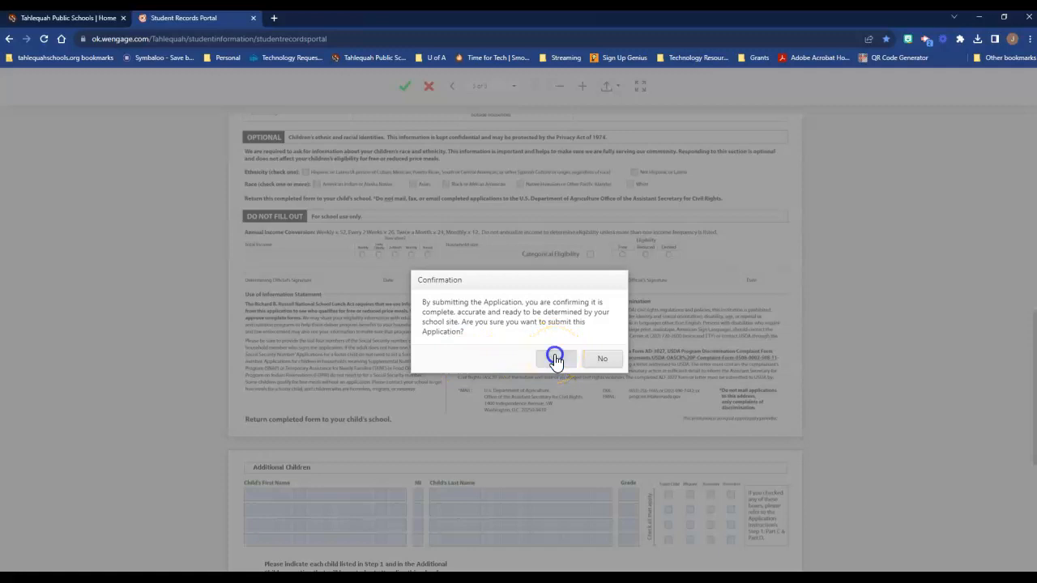